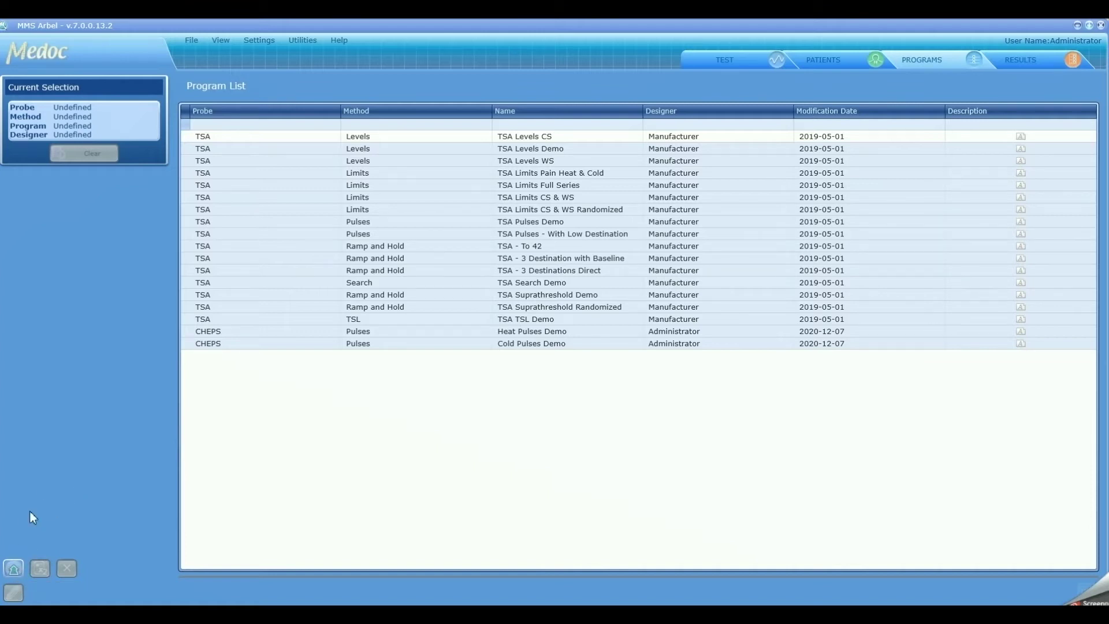
Create a new program named "demo heat" for the CHEPS probe with the Pulses method.
click(13, 569)
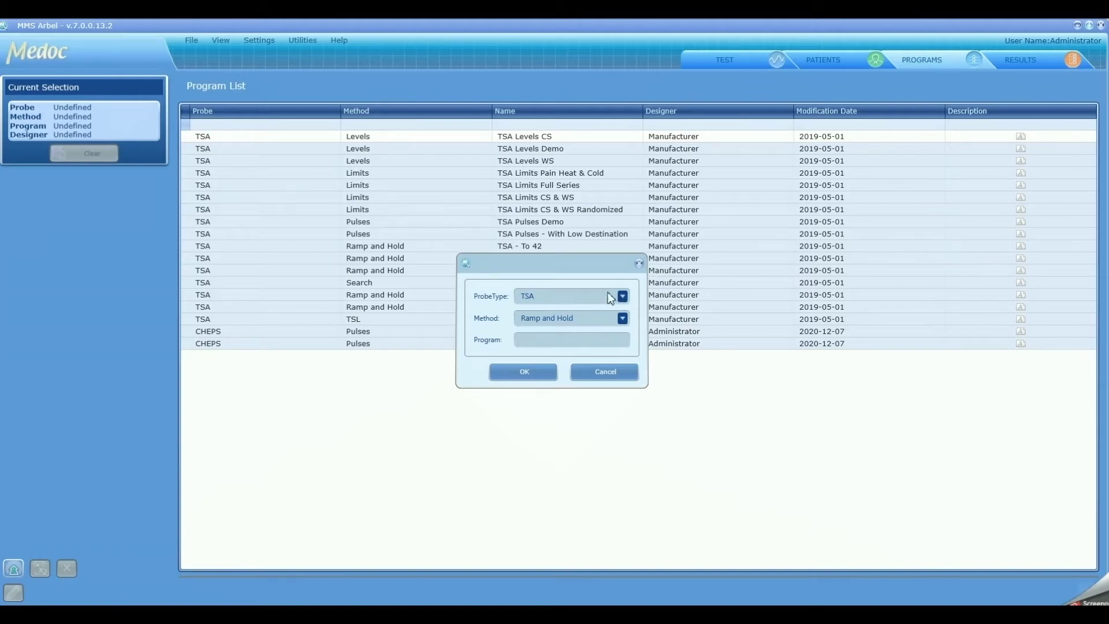
click(545, 296)
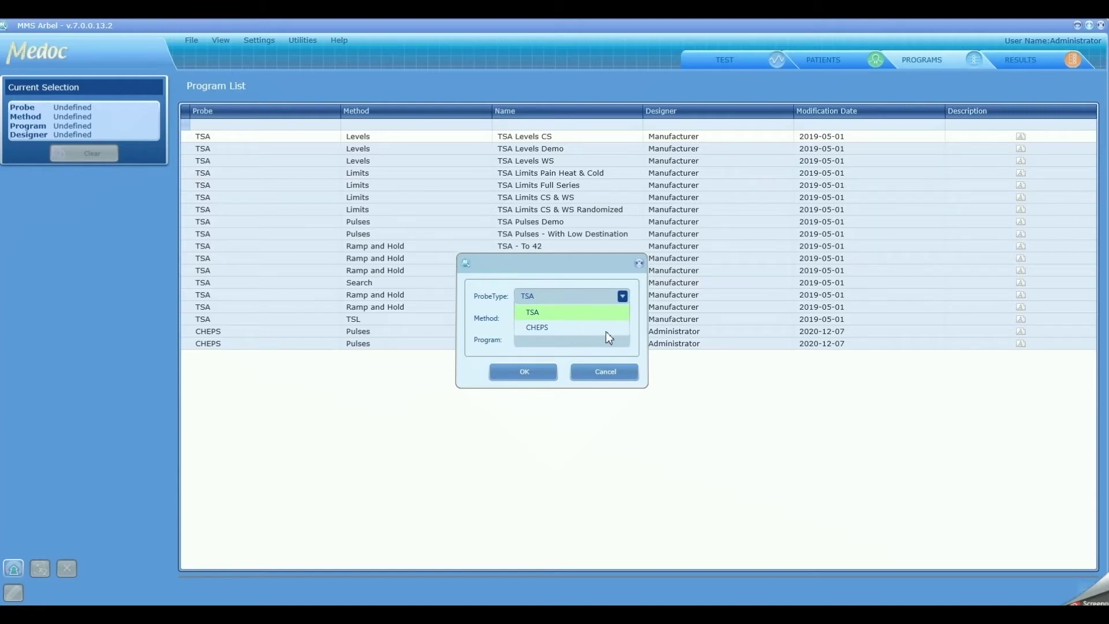
click(563, 327)
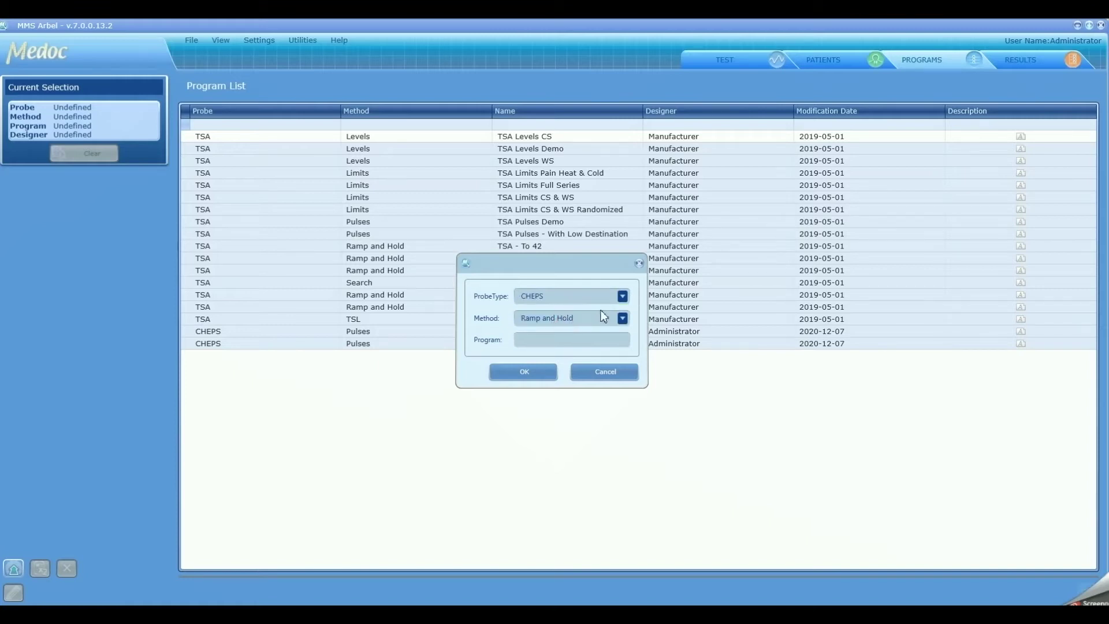
click(623, 318)
scroll(586, 349, down, 1)
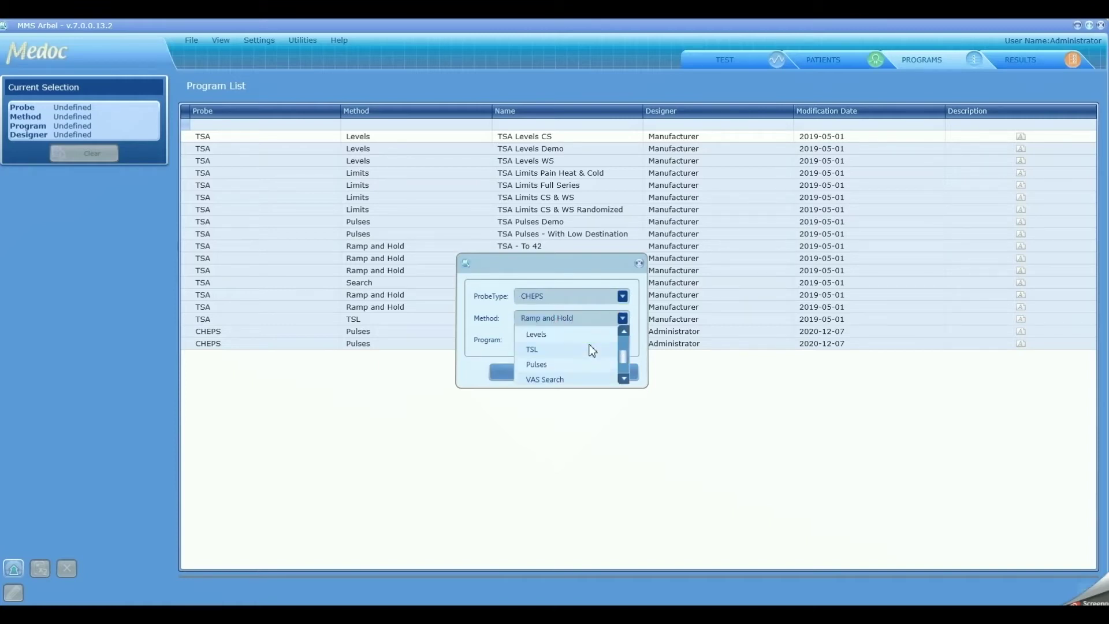
click(552, 364)
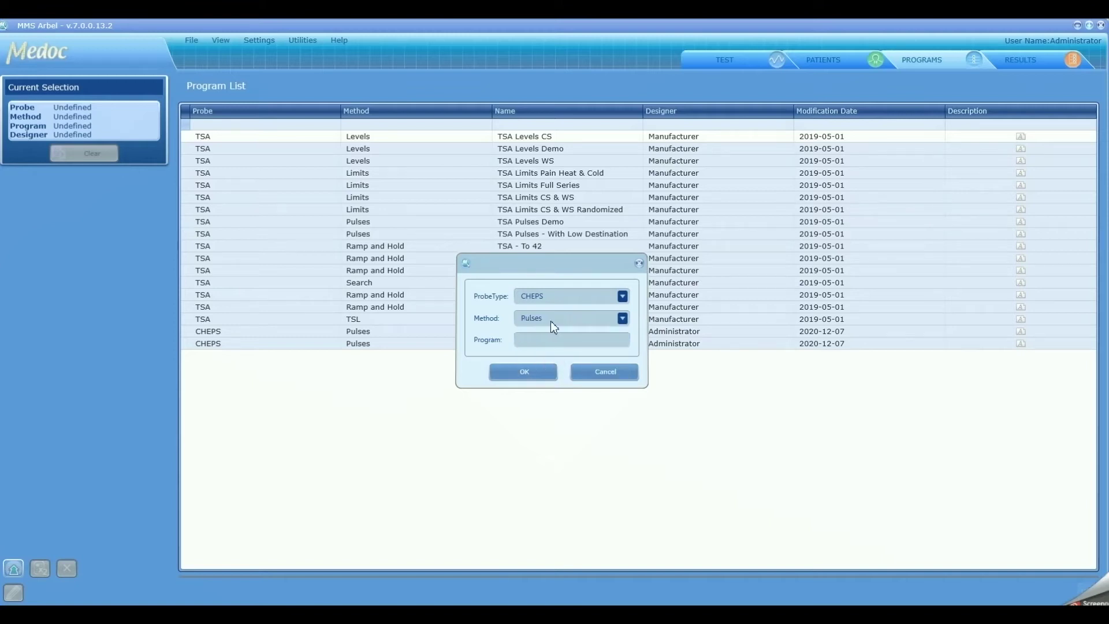
click(539, 341)
text(demo heat)
click(542, 372)
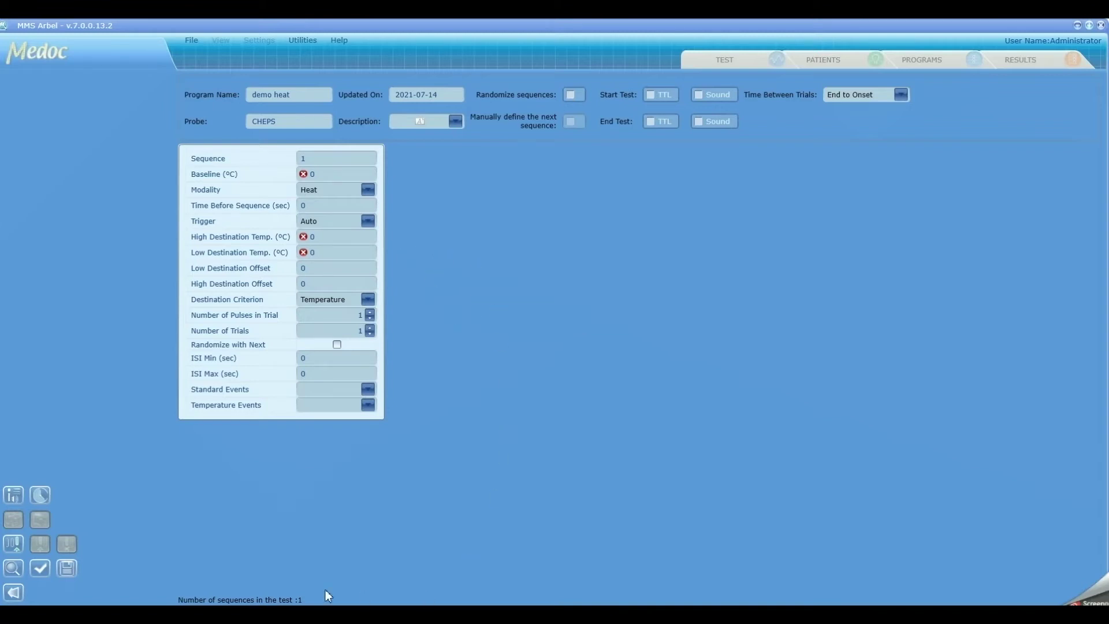
Set sequence 1 to a 35 °C baseline, Heat modality, 5 seconds before the sequence and Auto trigger.
click(323, 176)
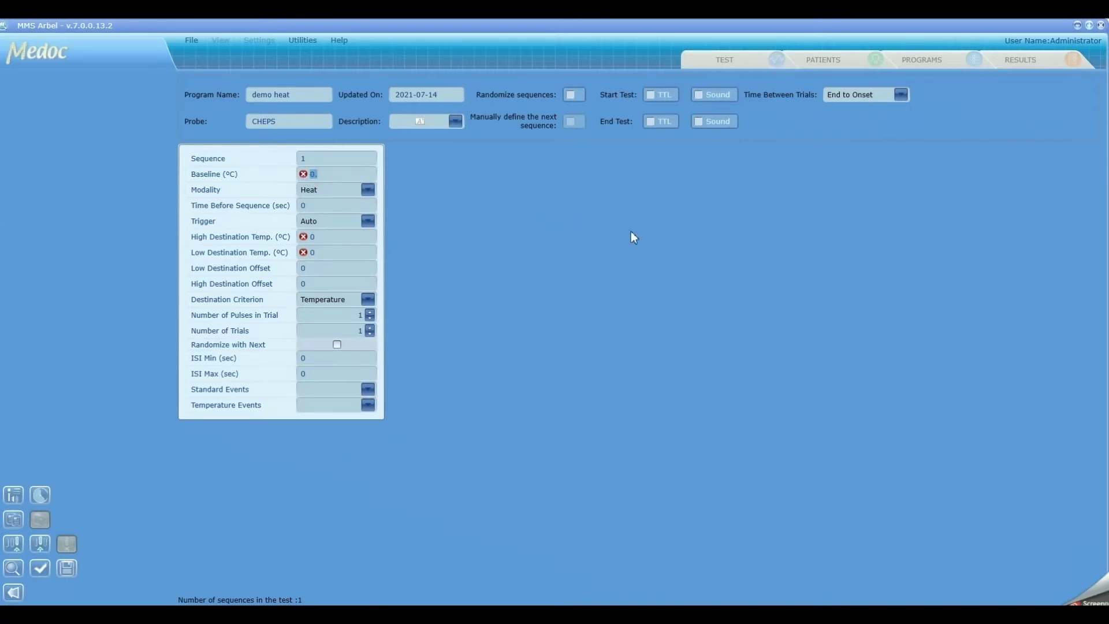
text(35)
click(366, 191)
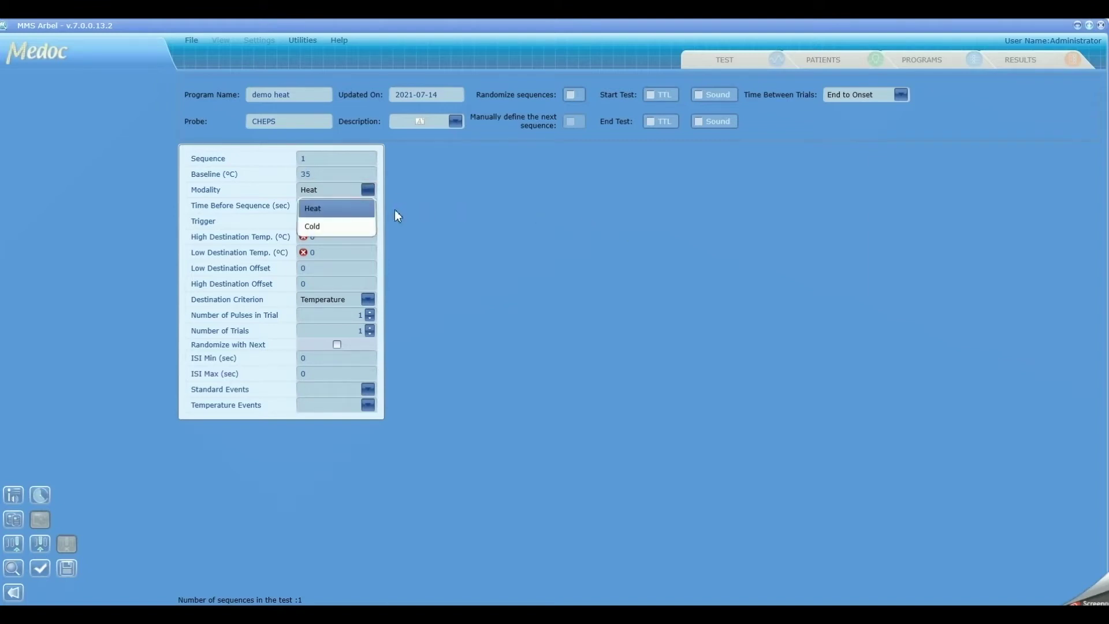
click(357, 213)
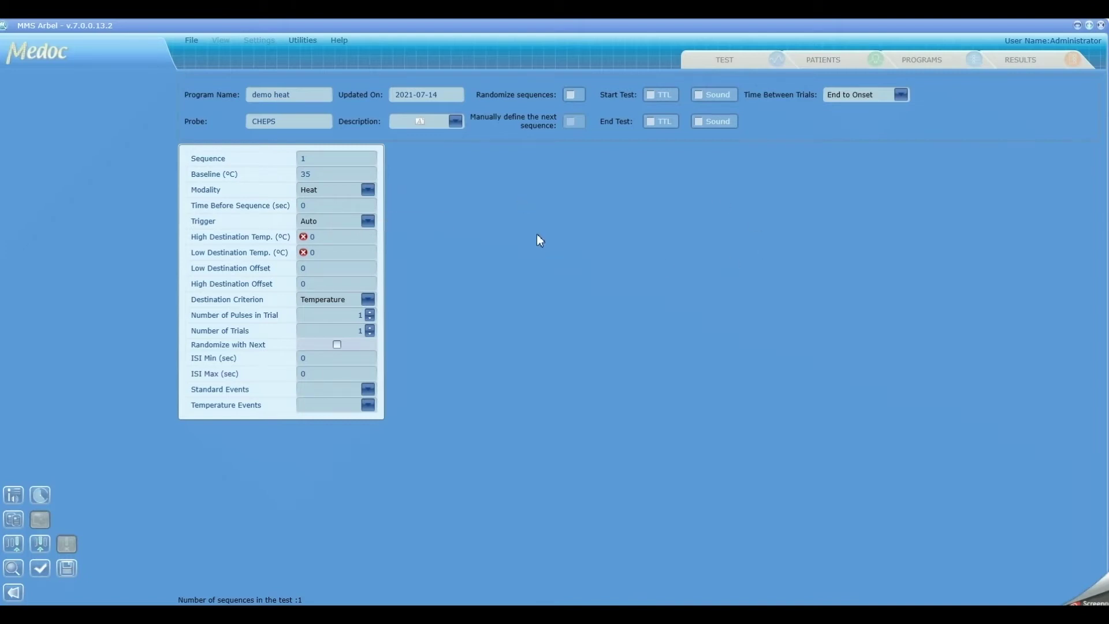
click(319, 205)
text(5)
click(368, 221)
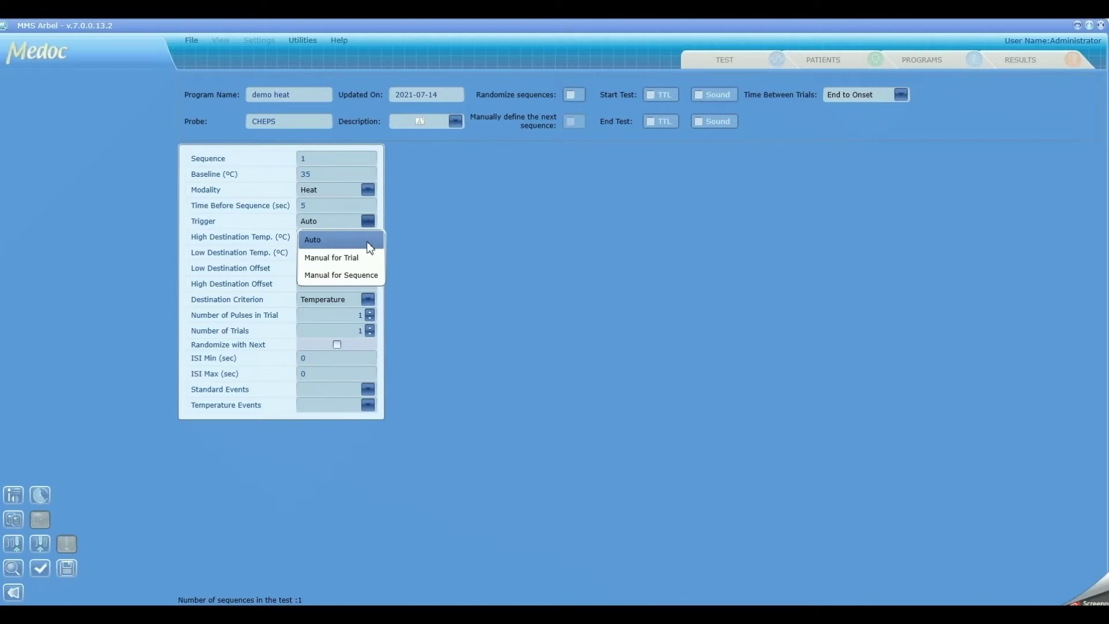
click(370, 248)
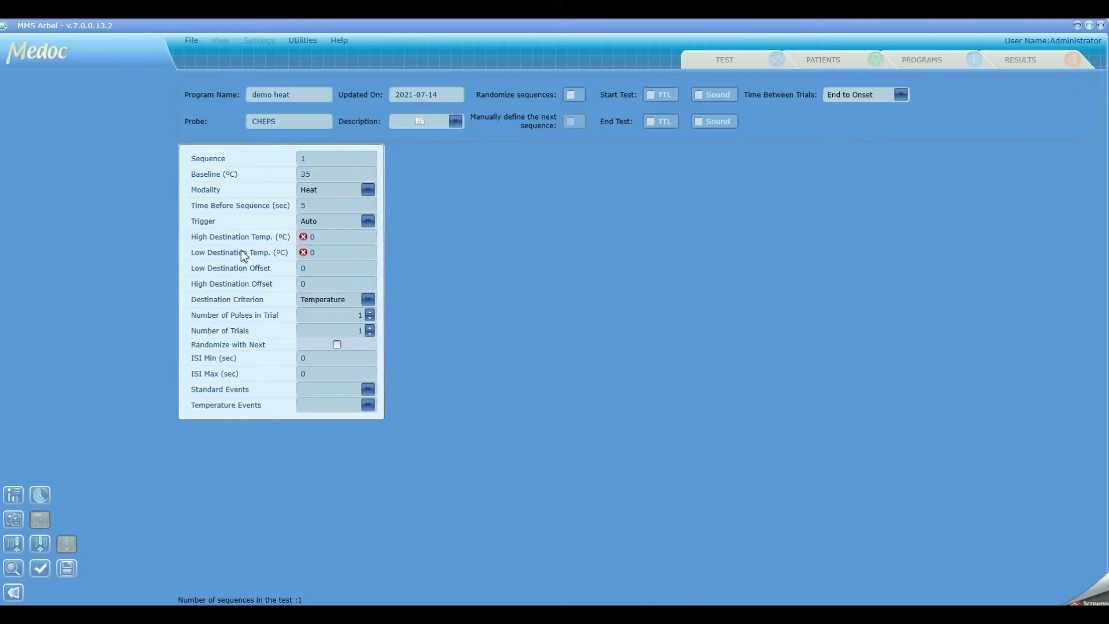
Set the high destination temperature to 49 °C and the low destination temperature to 35 °C.
click(335, 238)
text(49)
click(364, 251)
mouse_move(345, 254)
double_click(312, 253)
text(35.)
click(338, 177)
Preview the single heat pulse on the temperature graph with a shorter time scale, and return to the program settings.
click(13, 568)
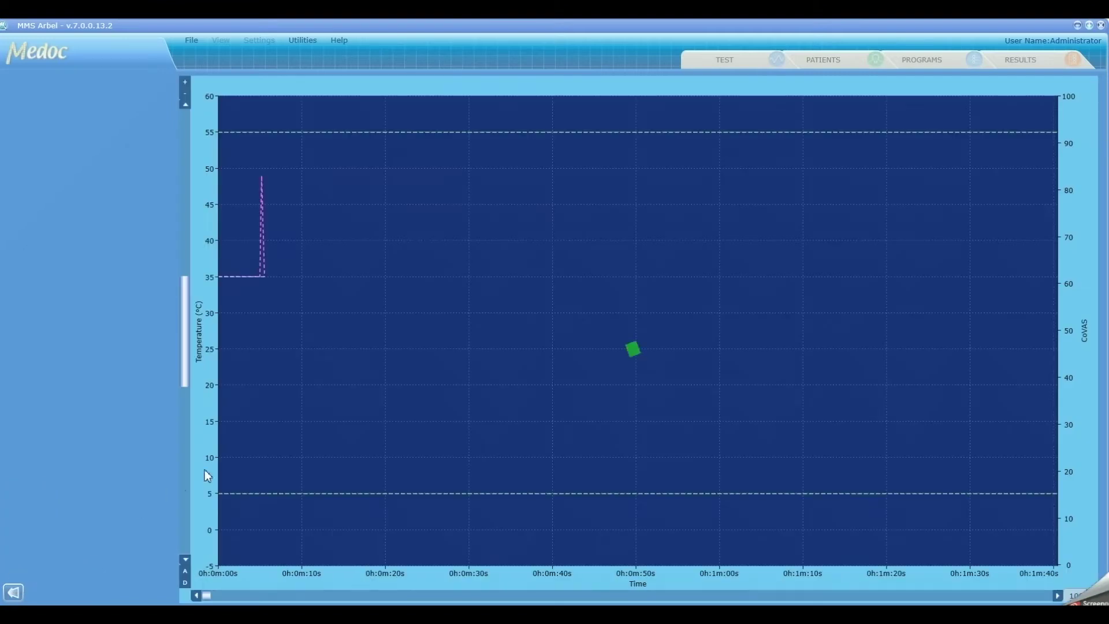
click(1077, 594)
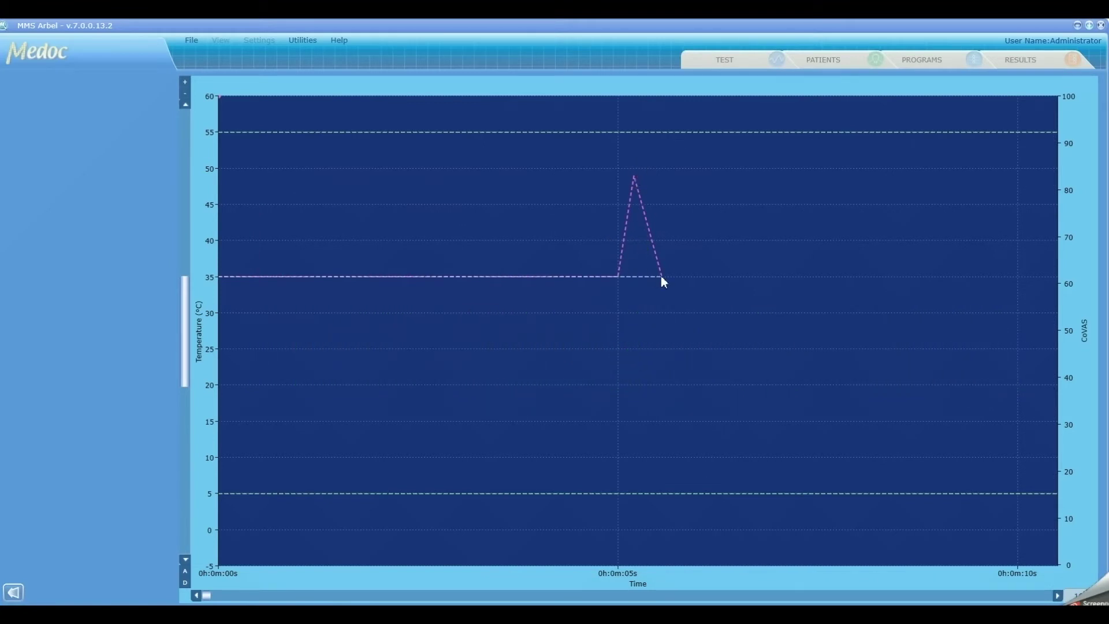
click(12, 593)
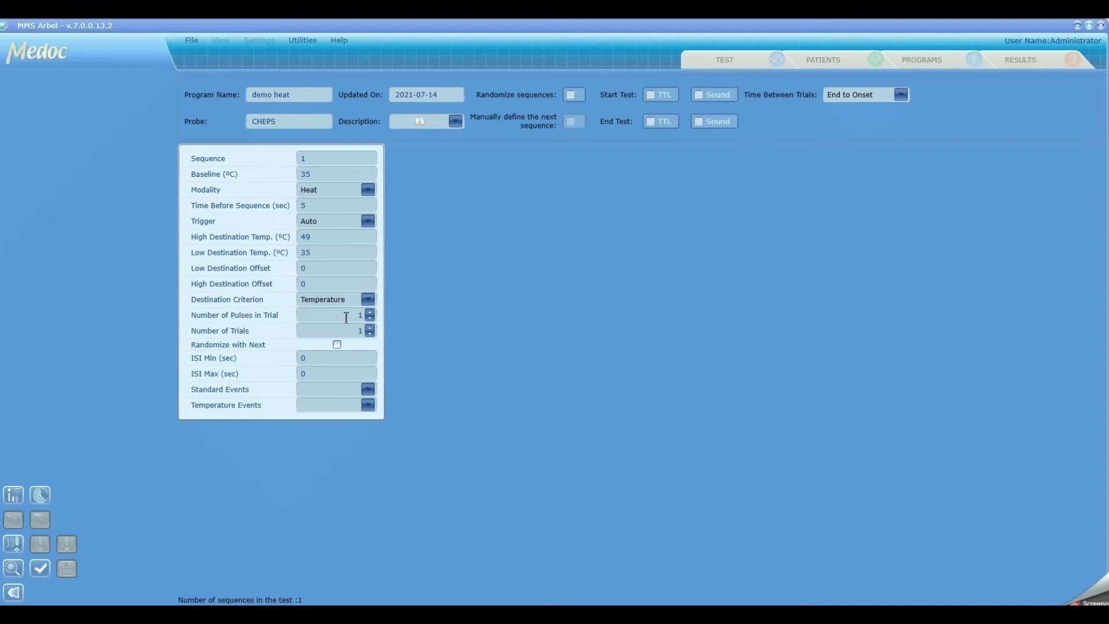
Set the number of pulses in a trial to 3 and the low destination temperature to 46 °C.
click(370, 317)
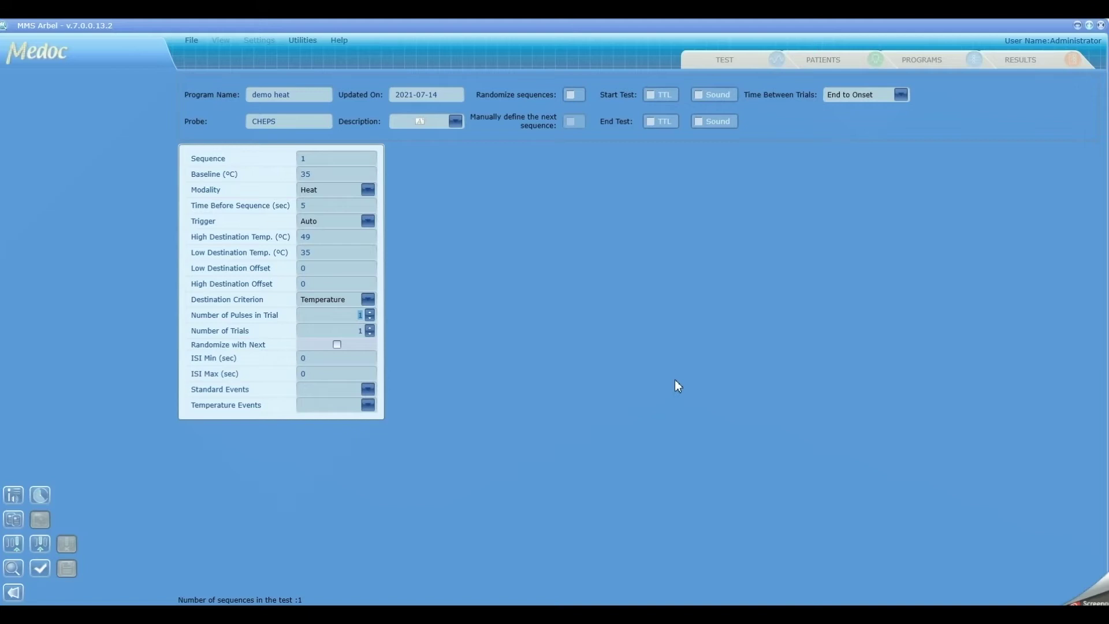
text(3)
click(318, 252)
text(46.)
Preview the three-pulse trial on the temperature graph with a shorter time scale, and return to the program settings.
click(12, 568)
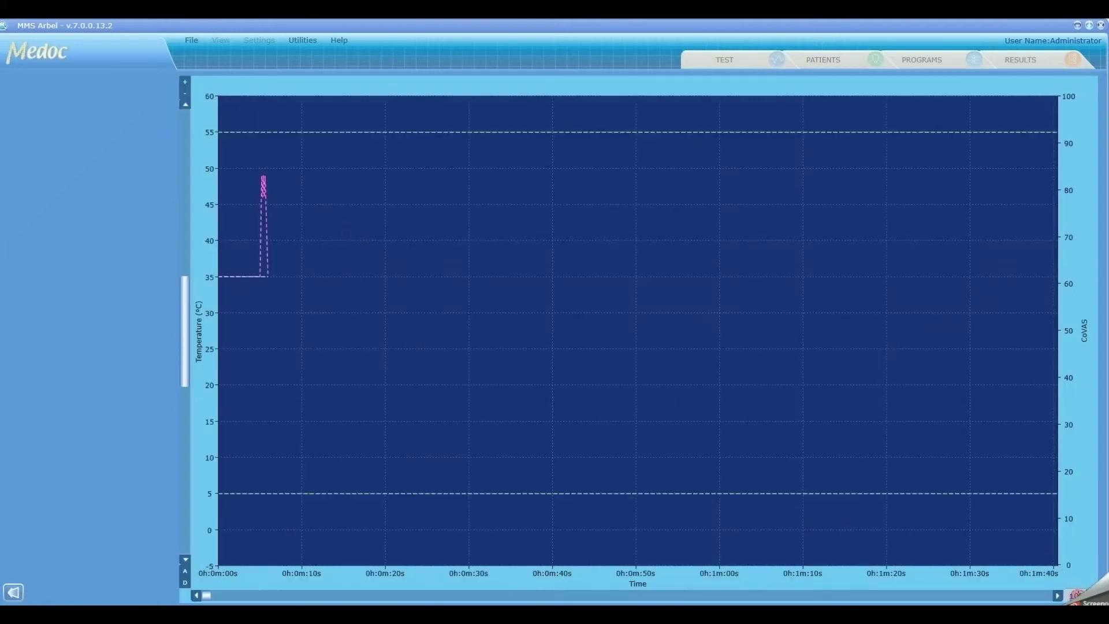
click(1076, 595)
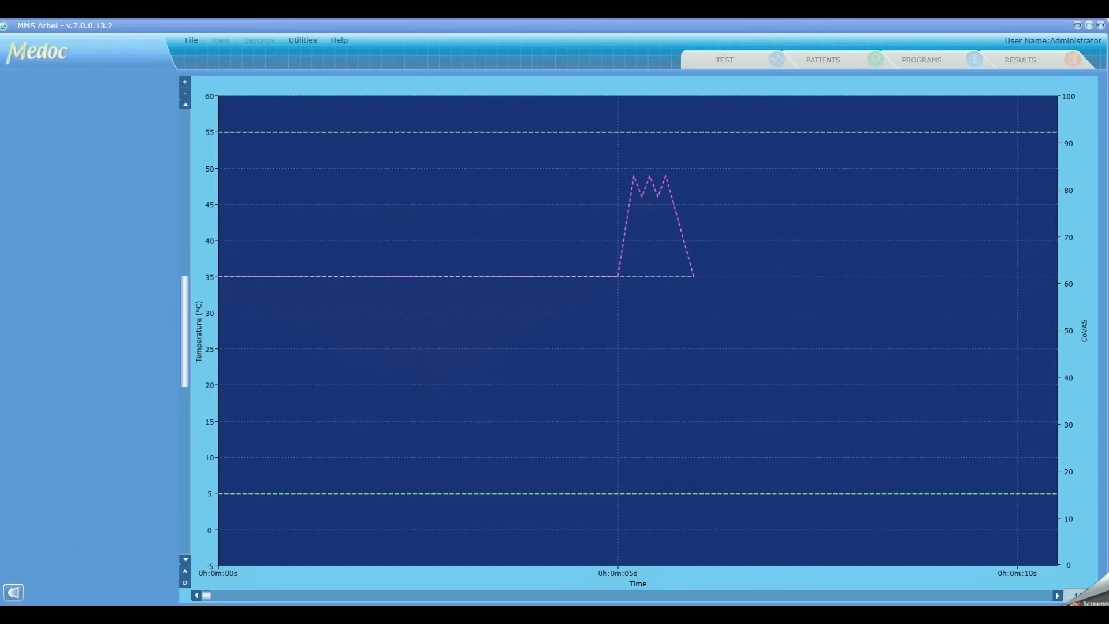
click(13, 591)
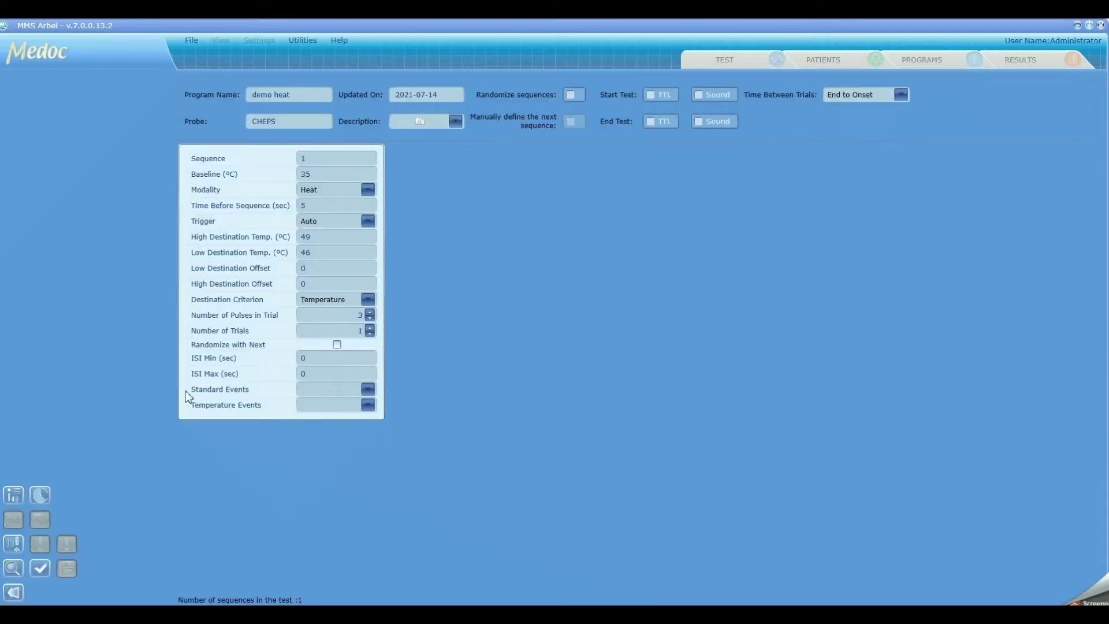
Set the number of pulses in a trial to 1 and the number of trials to 15.
click(358, 314)
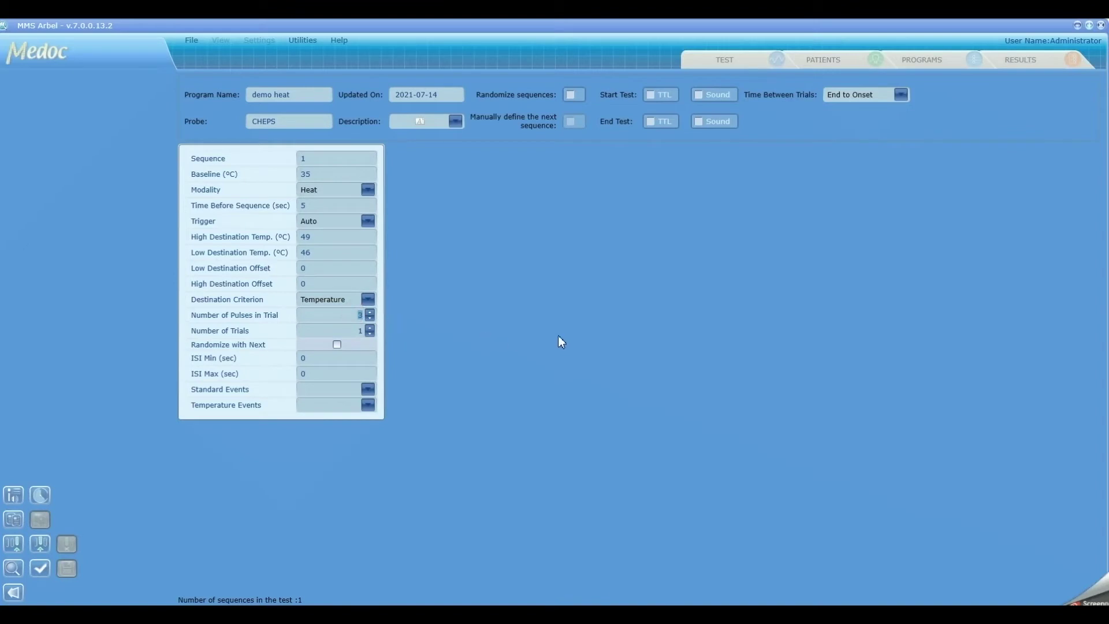
text(1)
click(344, 332)
text(15)
Set both the minimum and maximum ISI to 10 seconds.
click(315, 360)
text(10)
click(355, 373)
text(10)
Set the minimum ISI to 8 seconds and the maximum to 12 seconds, and save and close the program.
click(364, 359)
text(8)
click(326, 373)
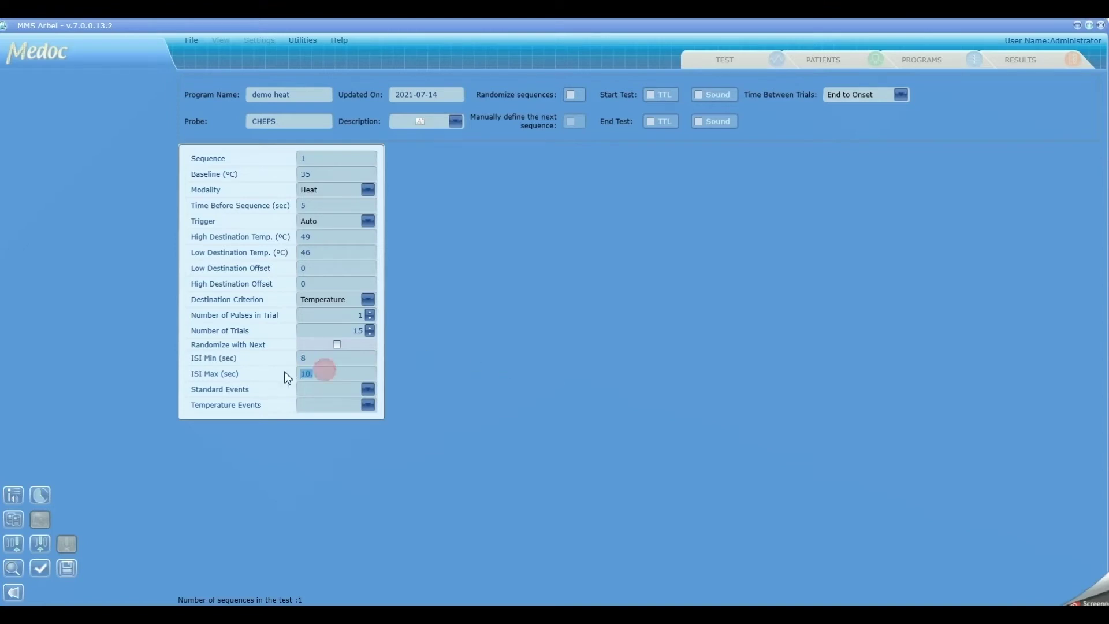
text(12)
click(370, 358)
click(70, 572)
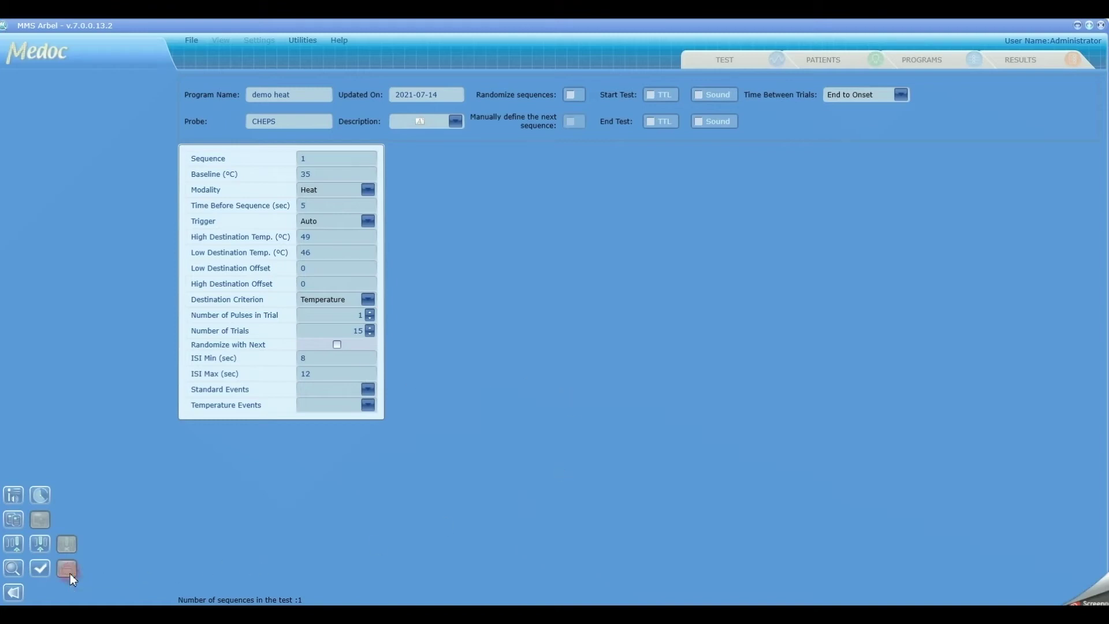
click(21, 595)
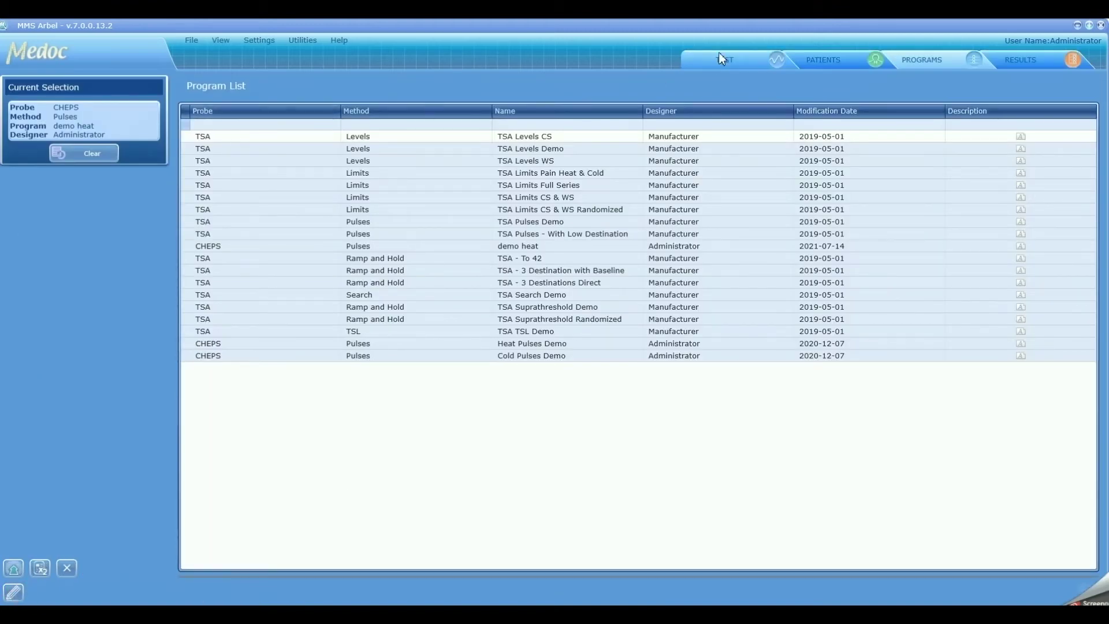
Set up a test with the listed patient, the demo heat program and the preset body site, and open the test screen.
click(719, 53)
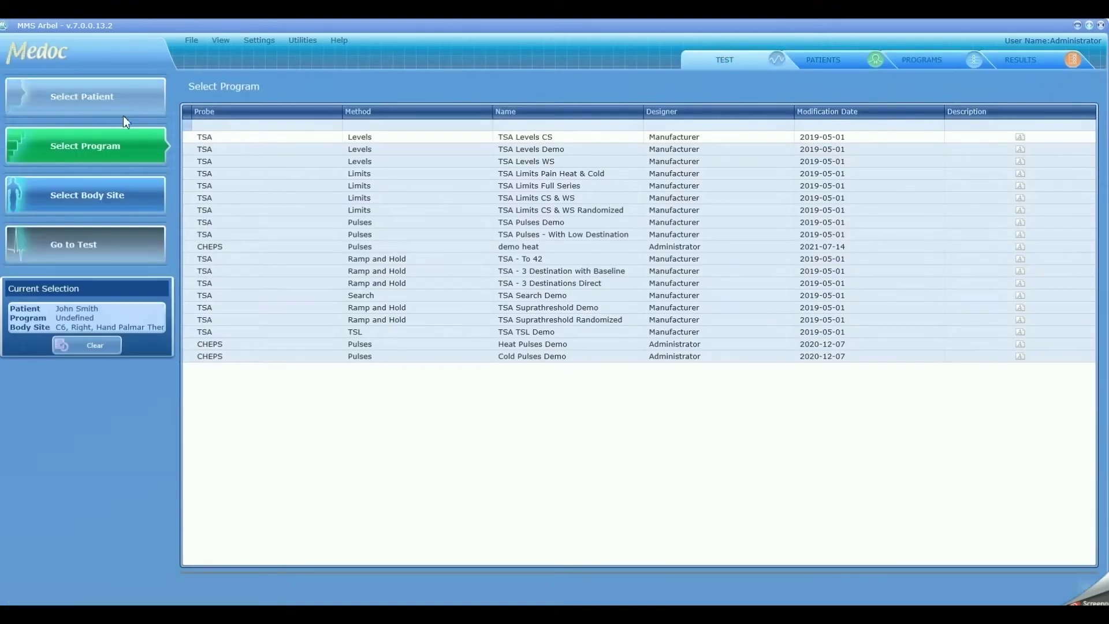
click(109, 102)
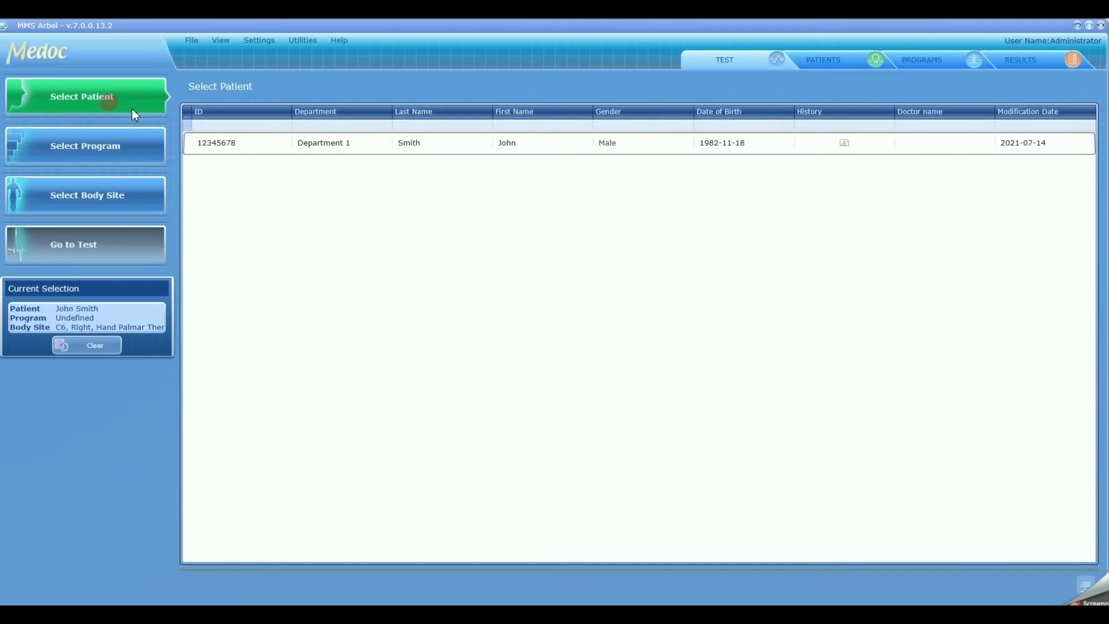
click(227, 145)
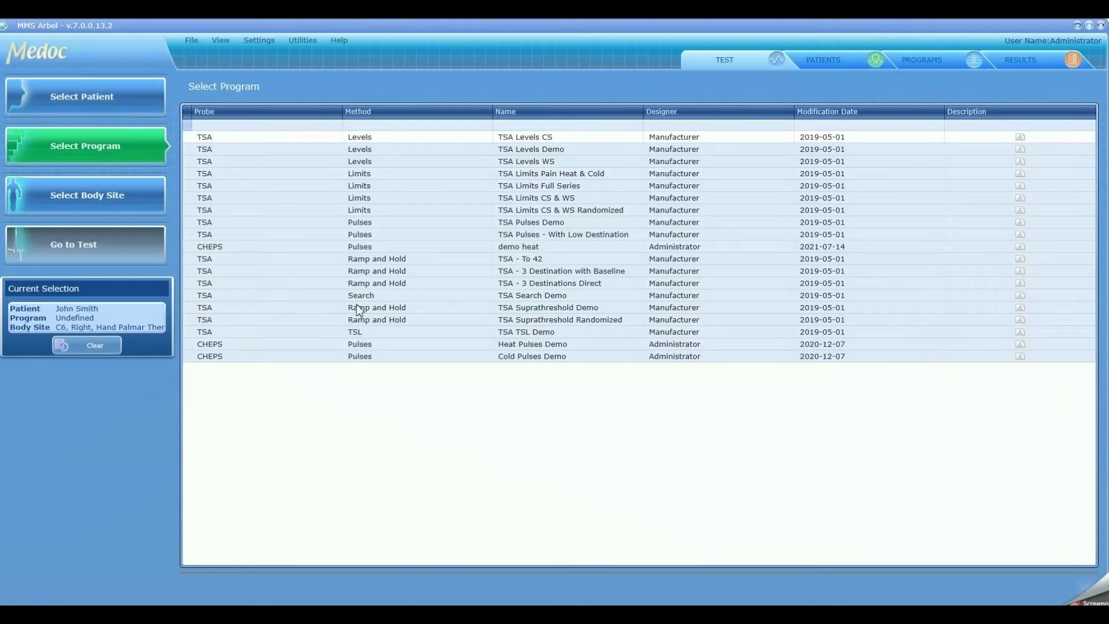
click(533, 248)
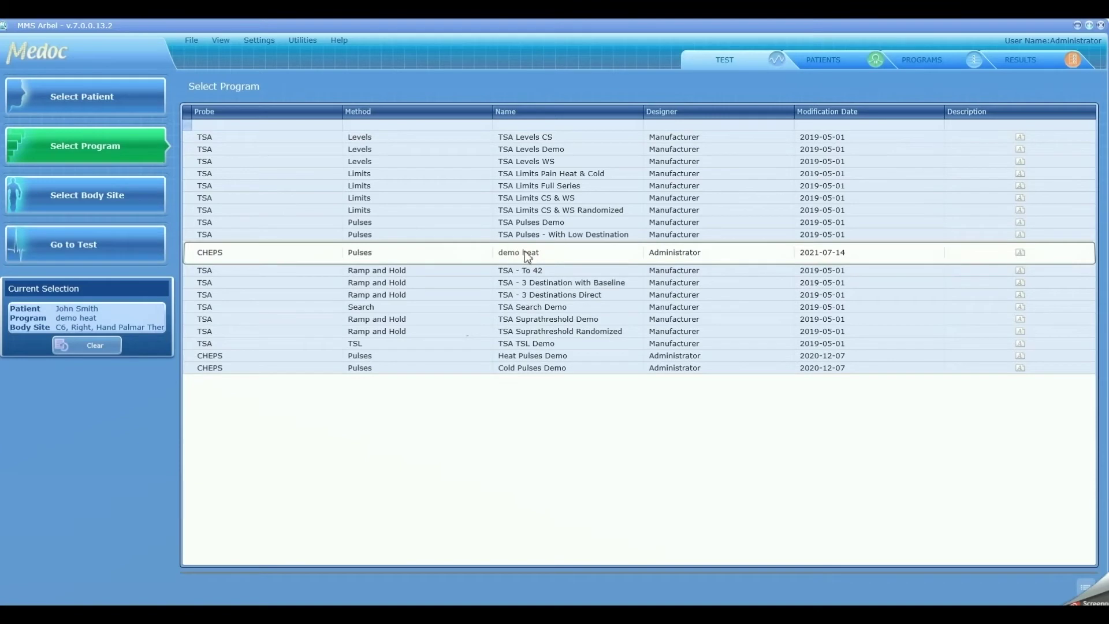
click(92, 194)
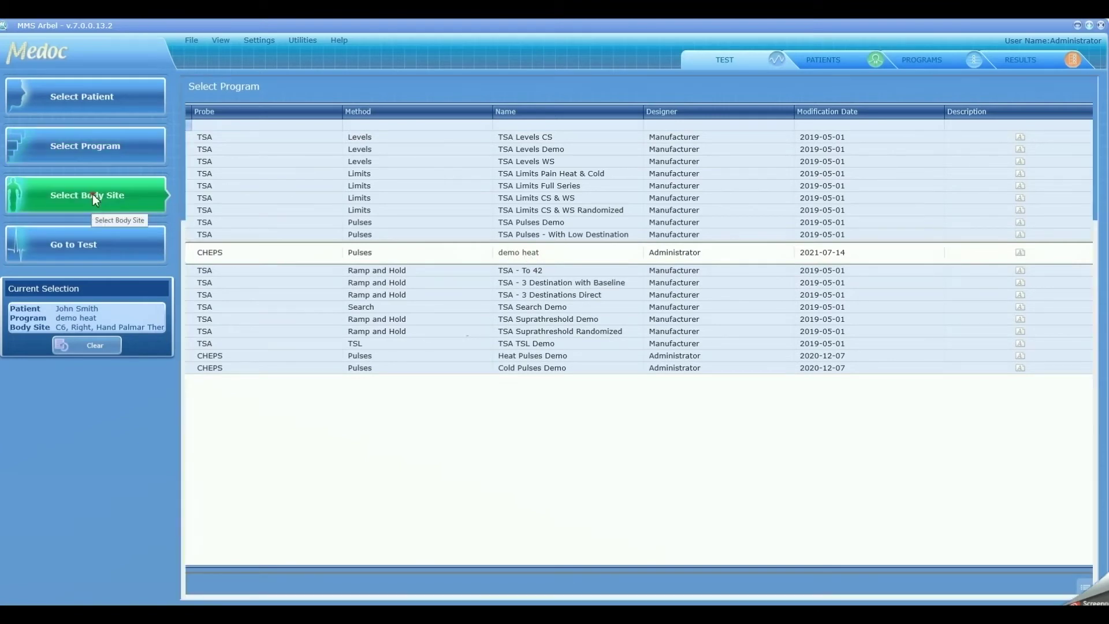
click(104, 249)
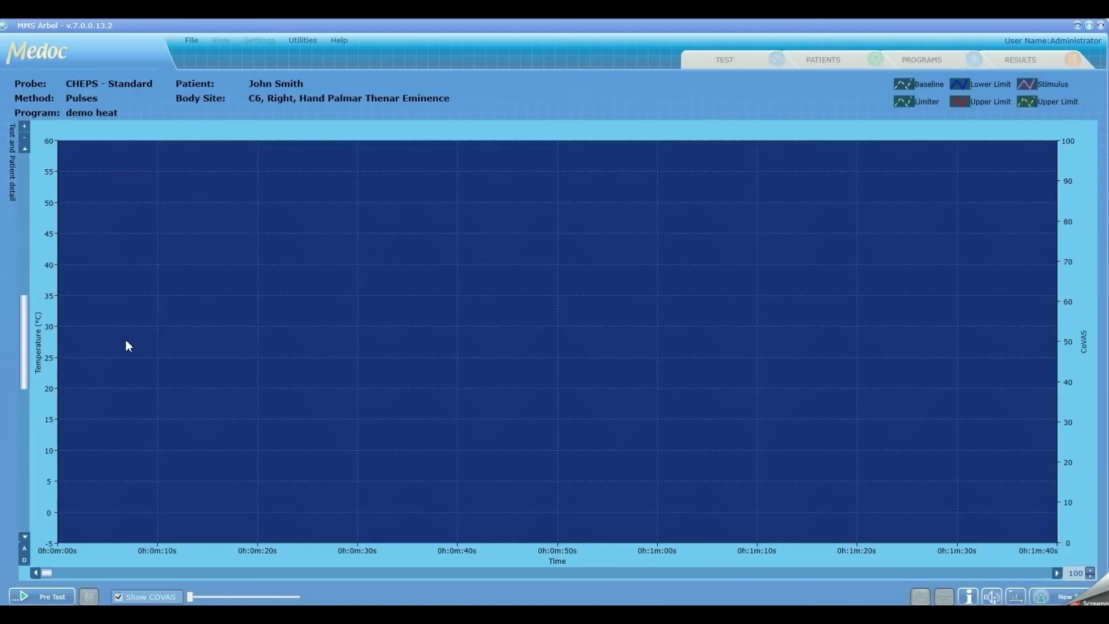
Run the pre-test, start the demo heat test and stop it during the sixth trial.
click(54, 598)
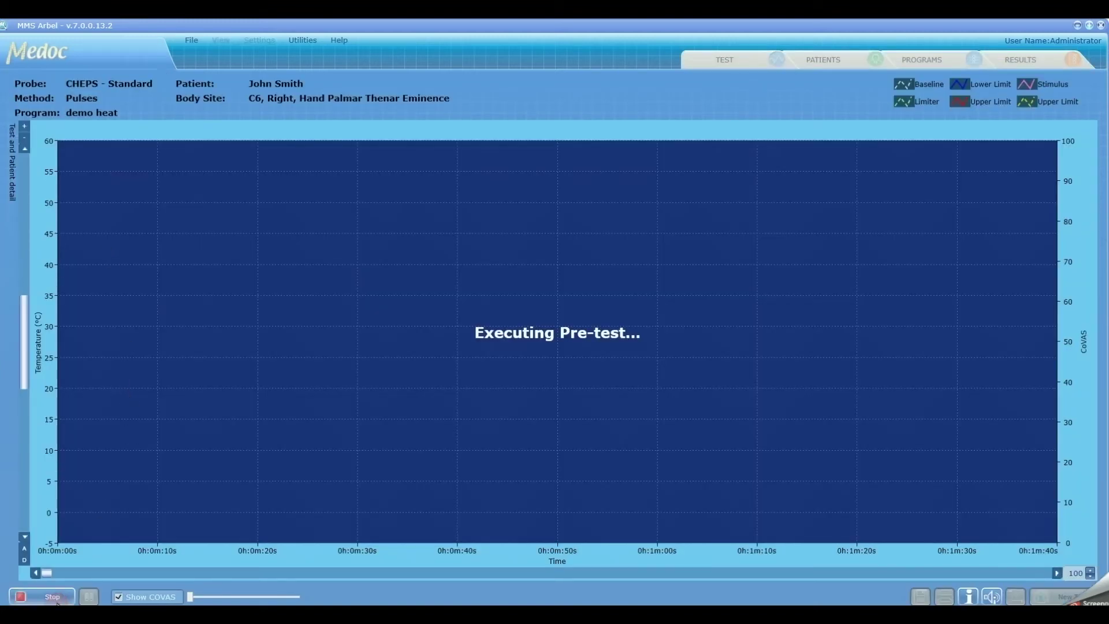
click(56, 598)
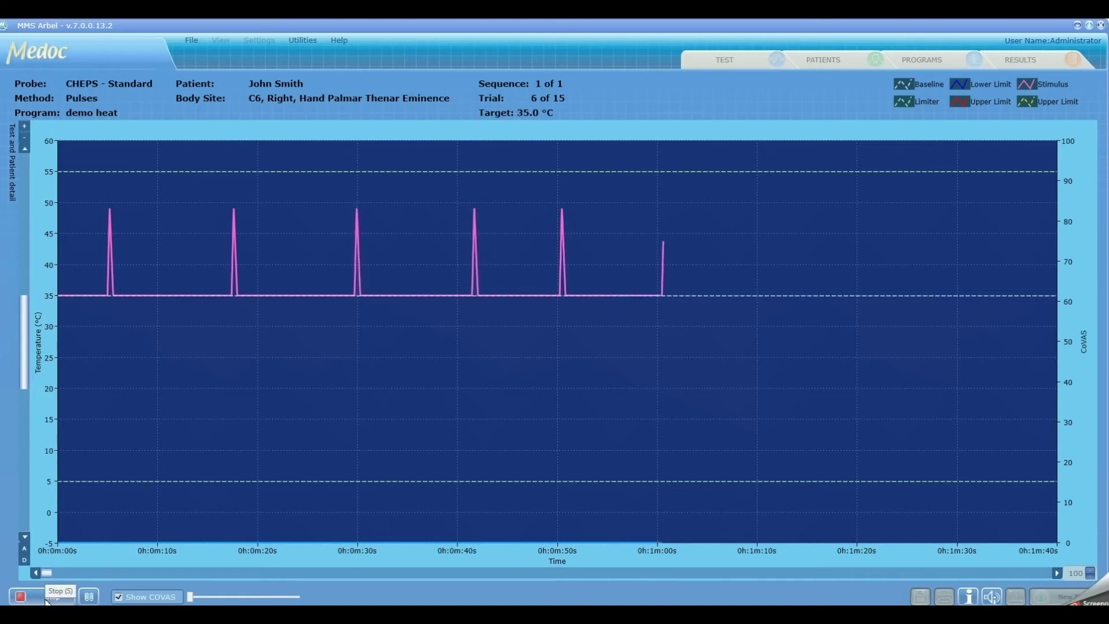
click(47, 599)
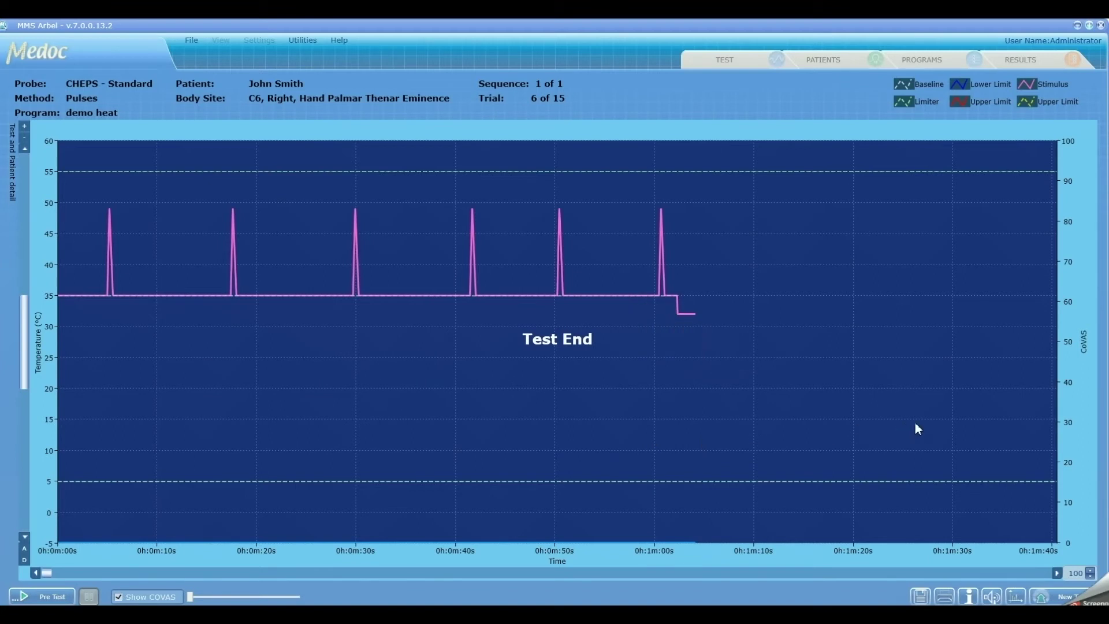
Open the program for editing without saving the test results, set the high destination offset to -1, and save it.
click(1017, 596)
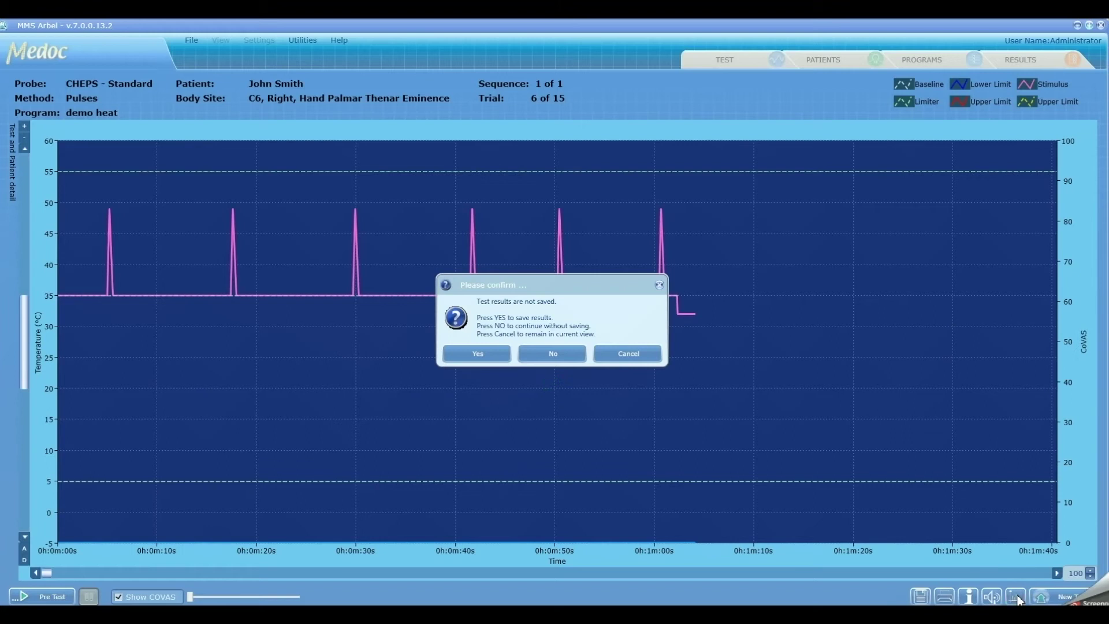
click(530, 357)
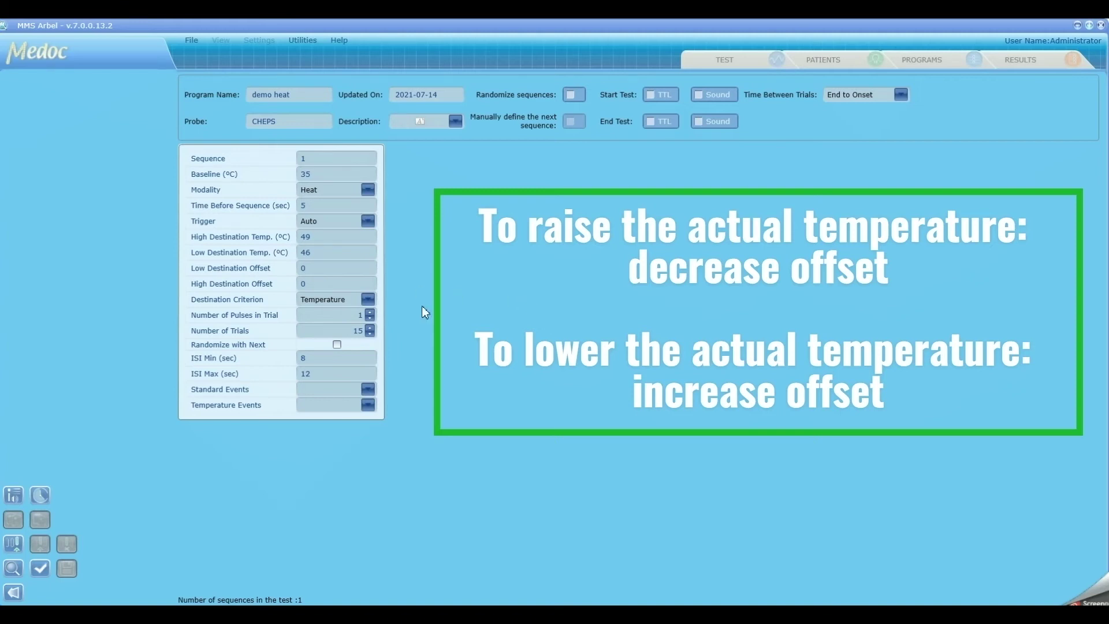
click(310, 283)
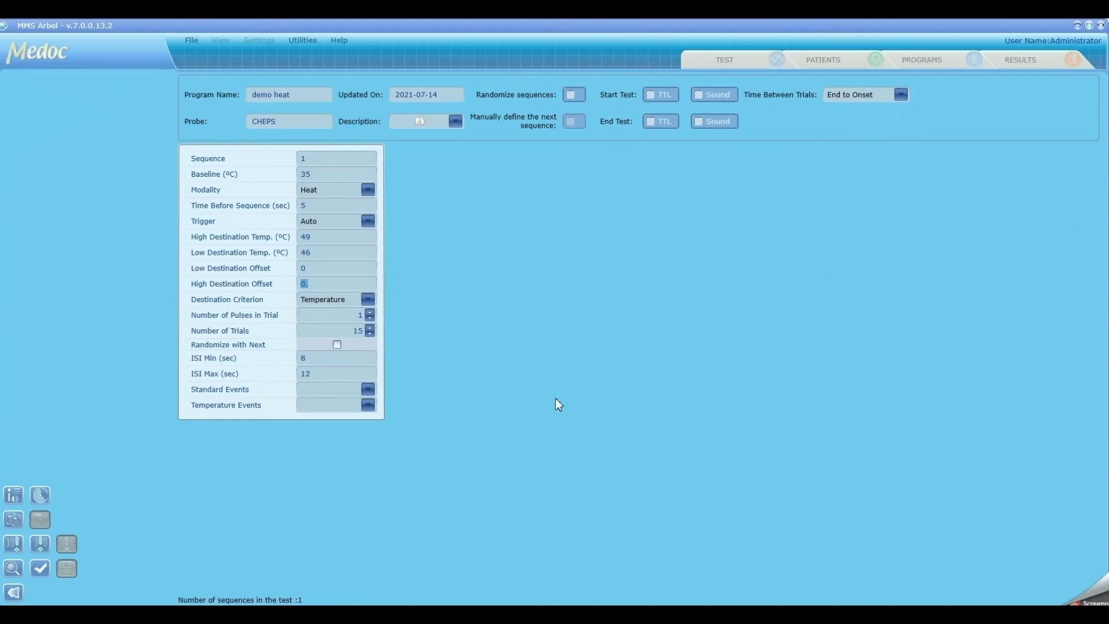
text(-1)
click(306, 389)
click(309, 373)
click(67, 569)
Close the program editor, rerun the demo heat test until the fifth trial, and leave it without saving the results.
click(16, 595)
click(55, 598)
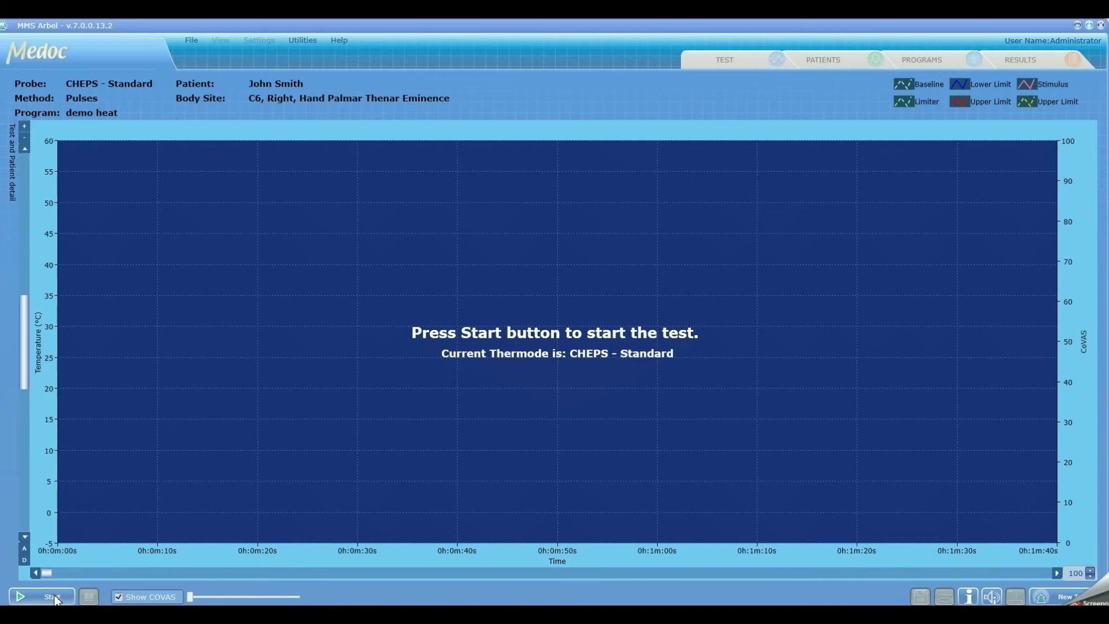
click(55, 597)
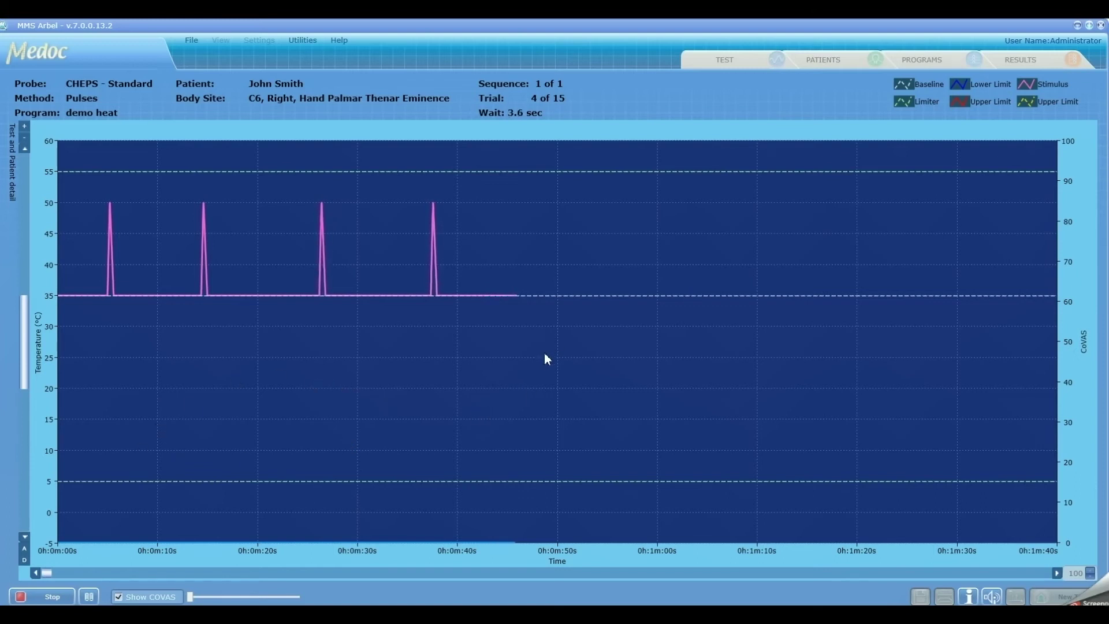
click(59, 598)
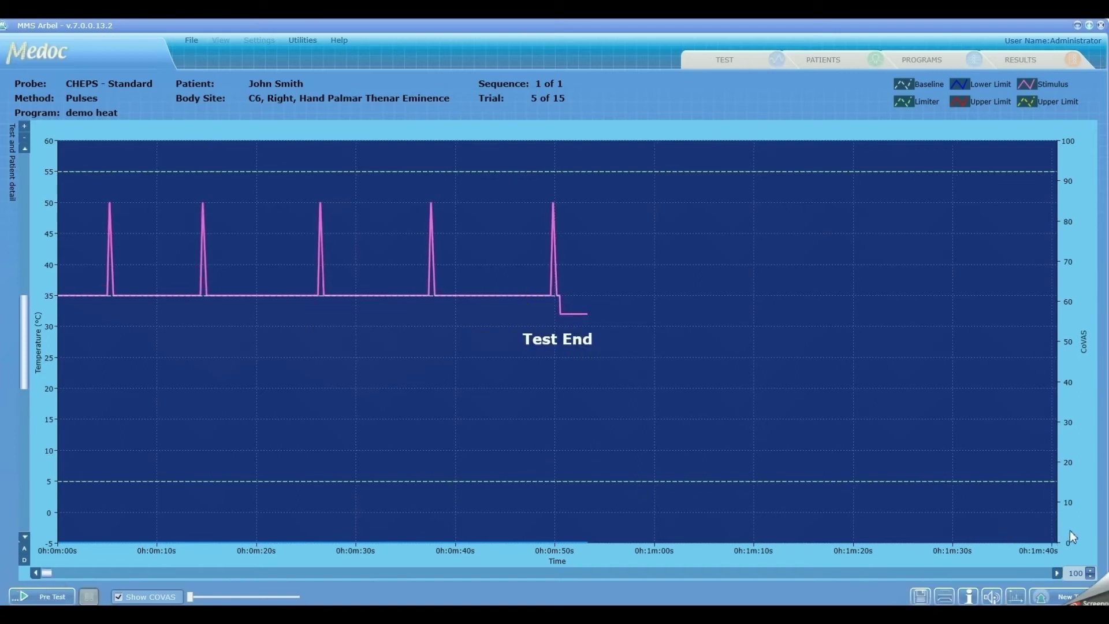
click(1040, 597)
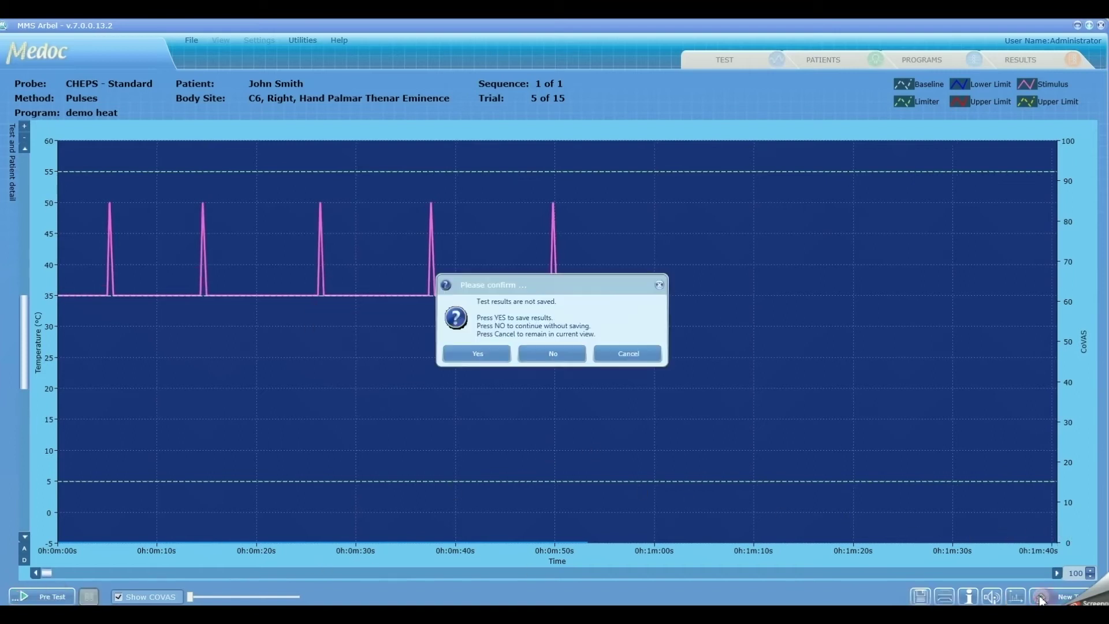
click(531, 349)
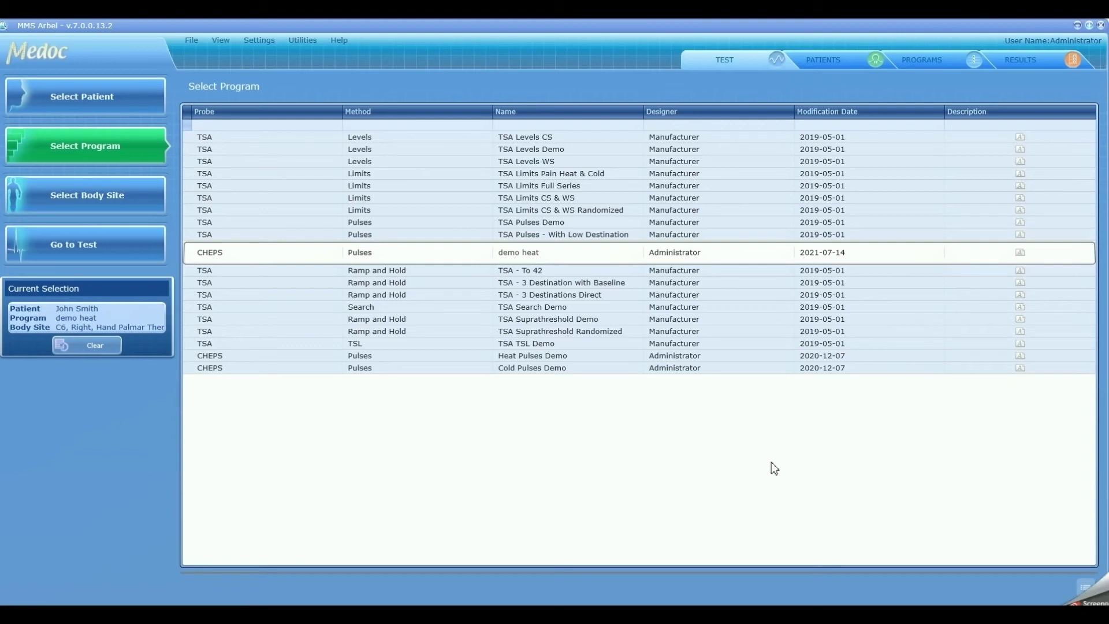
Create a new program named "demo cold" with the CHEPS probe type and the Pulses method.
click(938, 60)
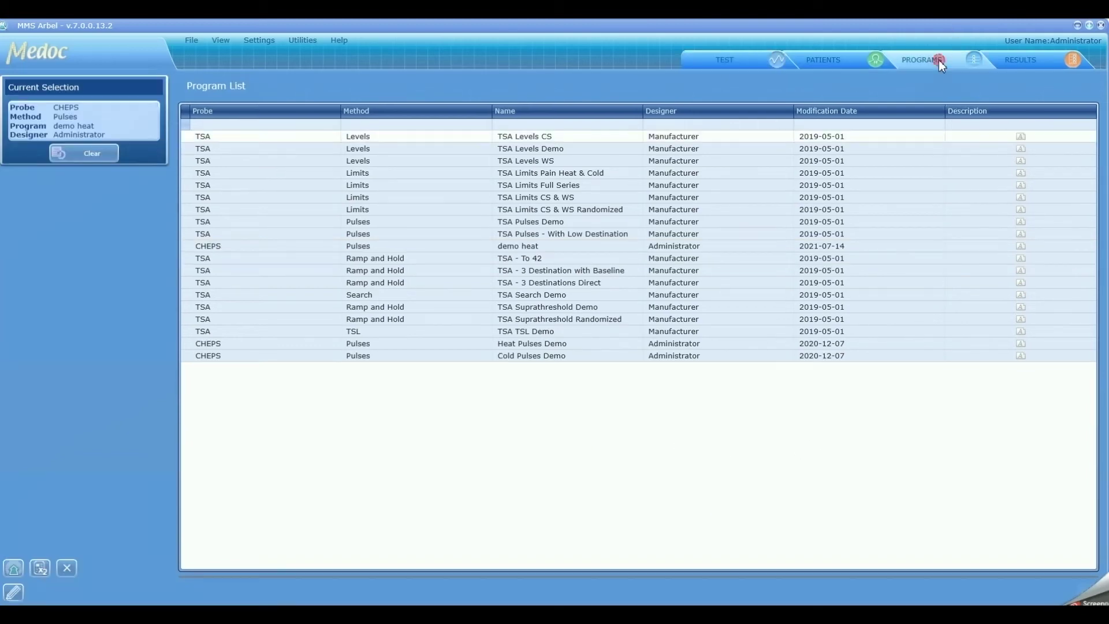
click(14, 569)
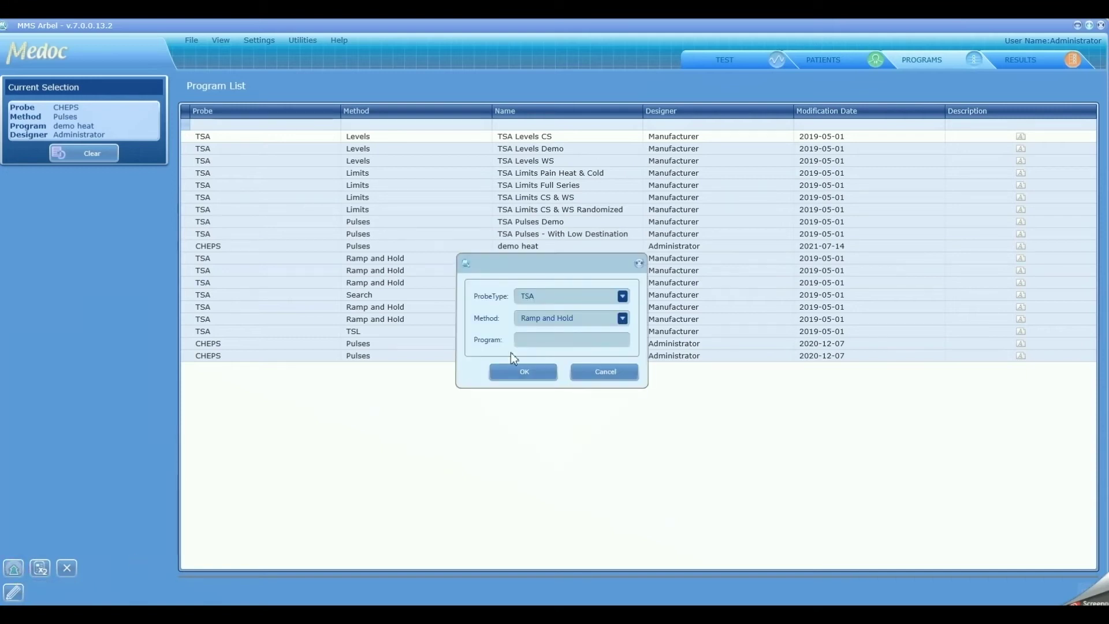
click(543, 296)
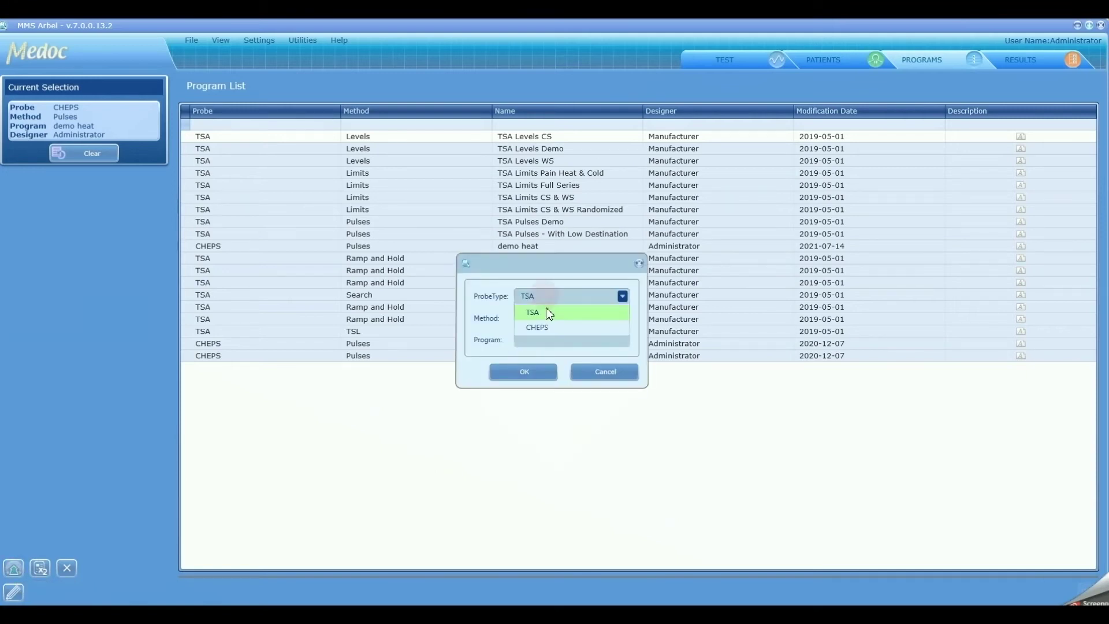
click(546, 327)
click(545, 317)
scroll(537, 370, down, 3)
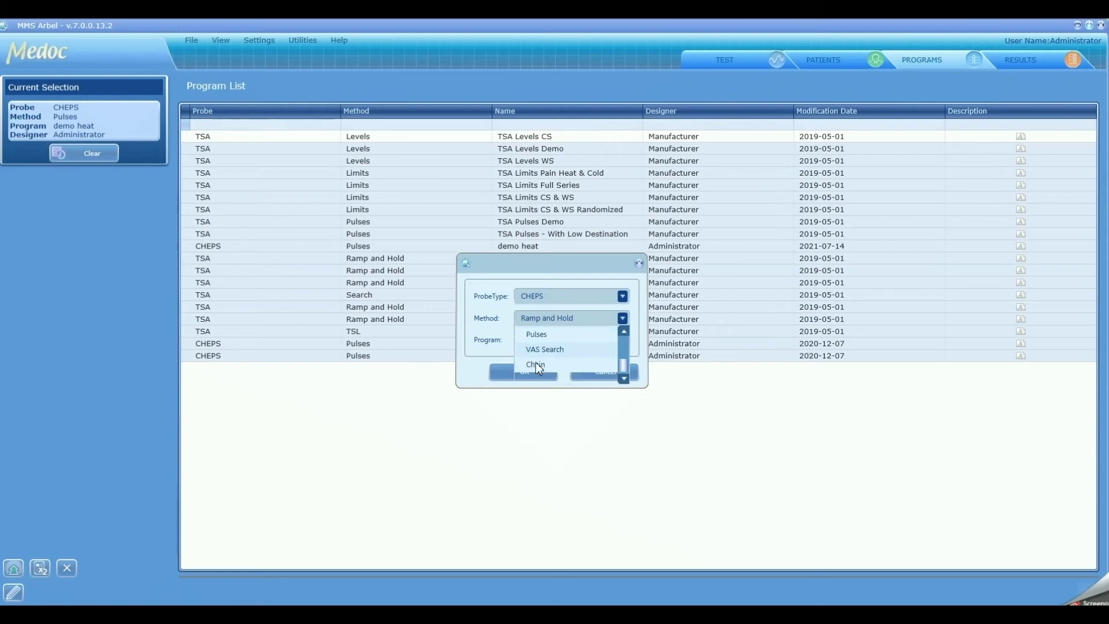
click(539, 334)
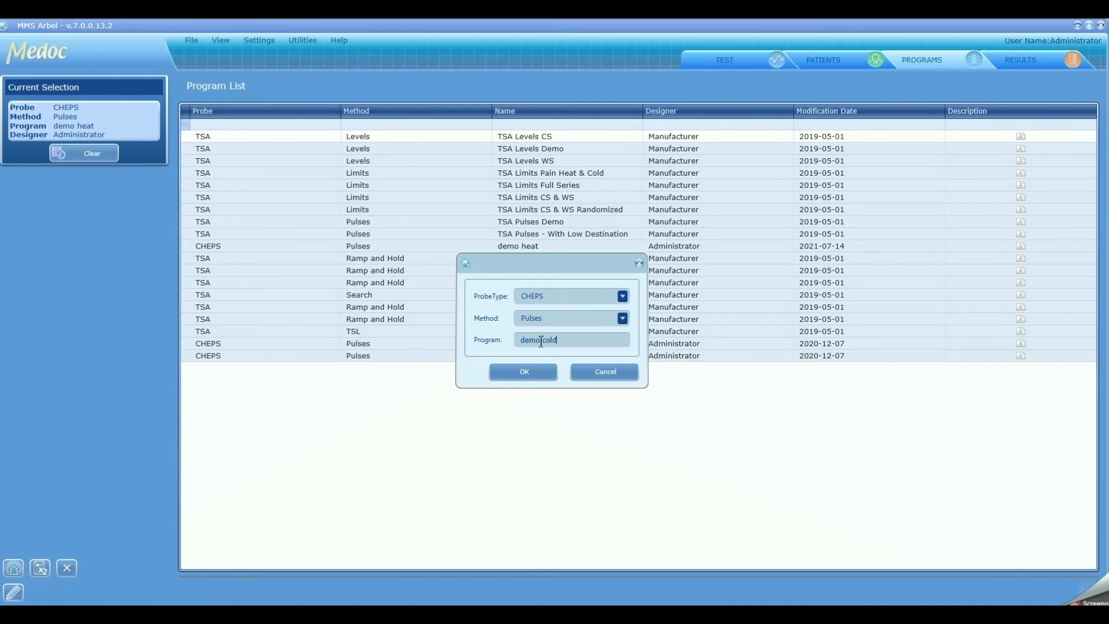
click(545, 373)
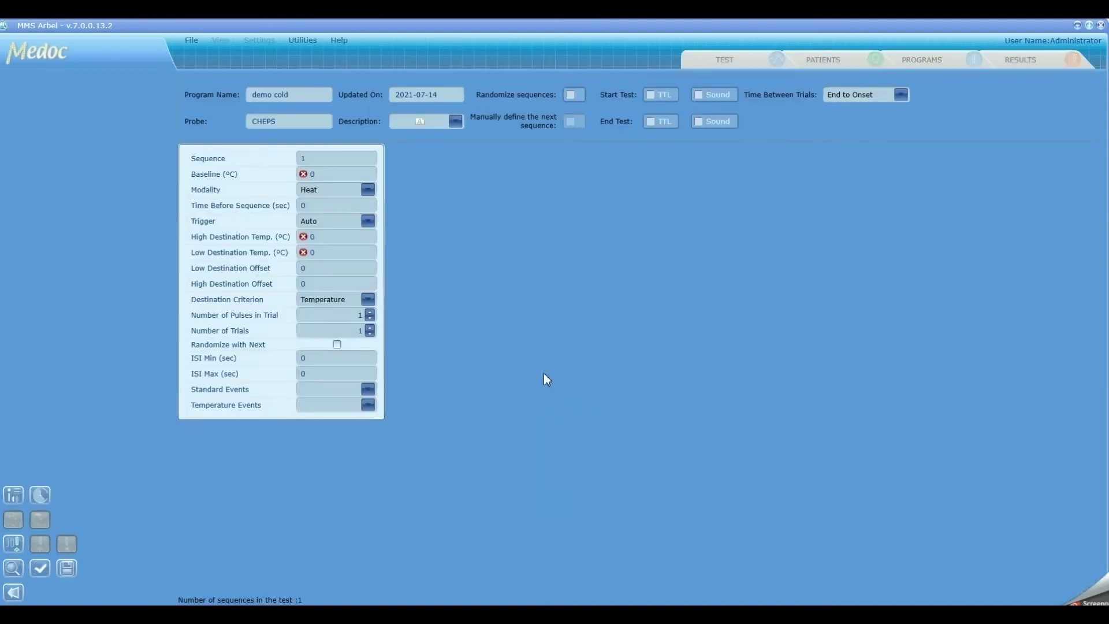
Set the sequence's baseline to 32 °C and its modality to Cold.
click(319, 173)
text(32)
click(367, 189)
click(326, 225)
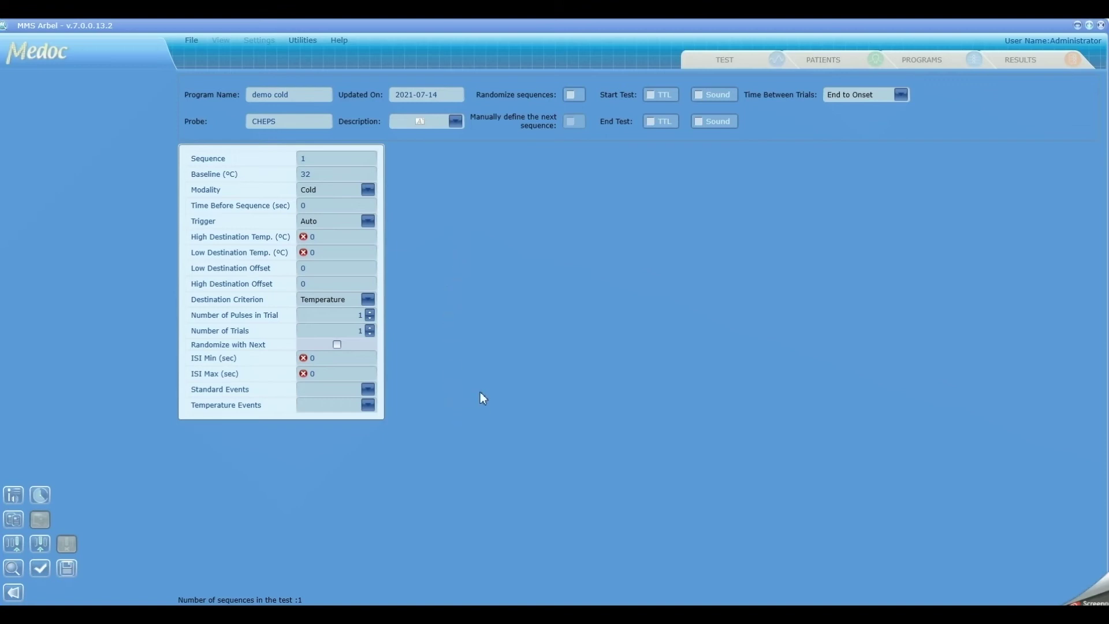
Set the time before sequence to 5 seconds and the trigger to Manual for Sequence.
click(297, 203)
text(5)
click(367, 221)
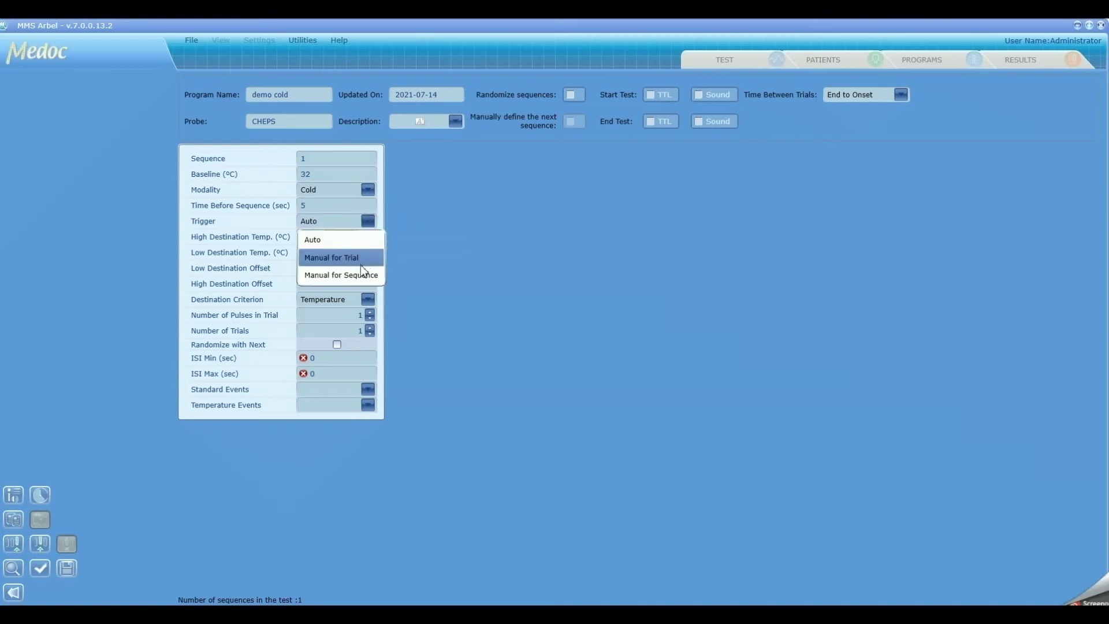
click(353, 275)
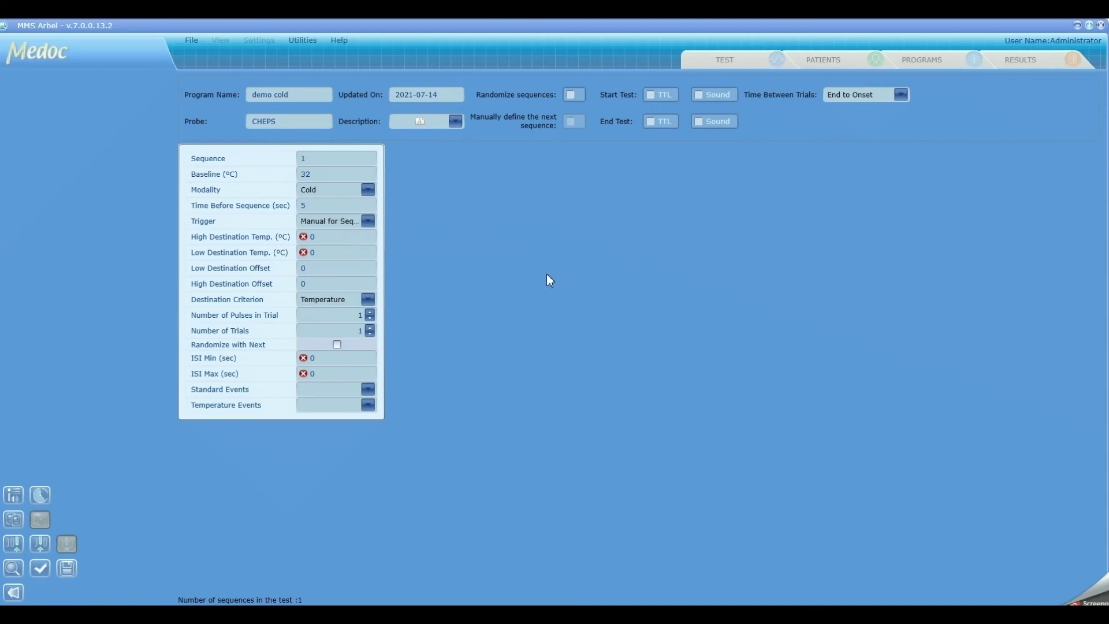
Set the low destination temperature to 10 °C and the high destination temperature to 32 °C.
click(312, 253)
text(10)
click(348, 238)
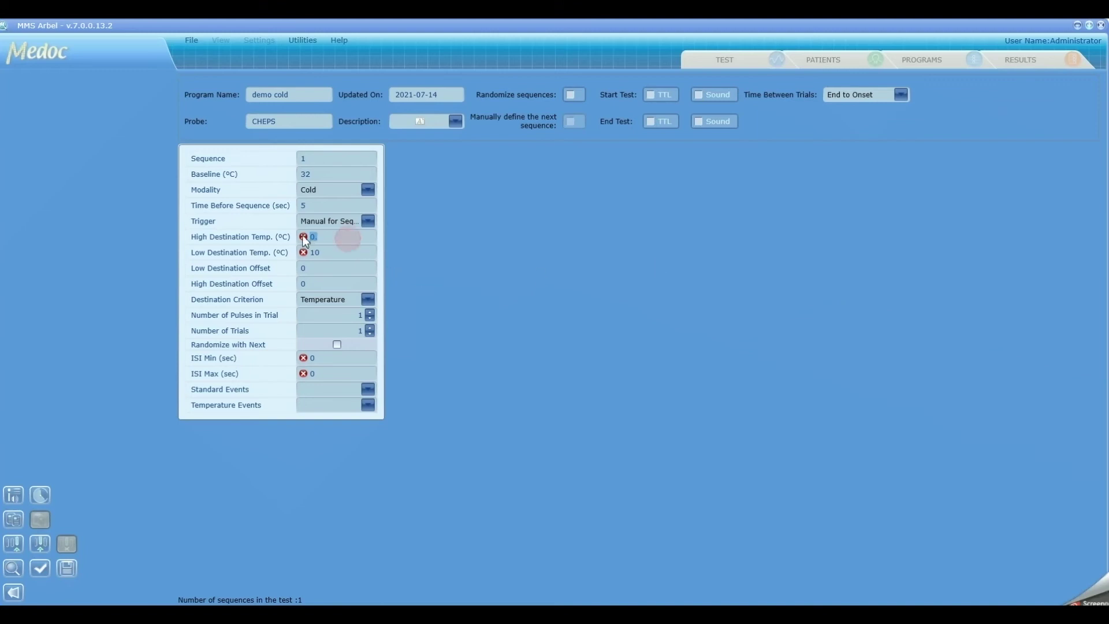
text(32)
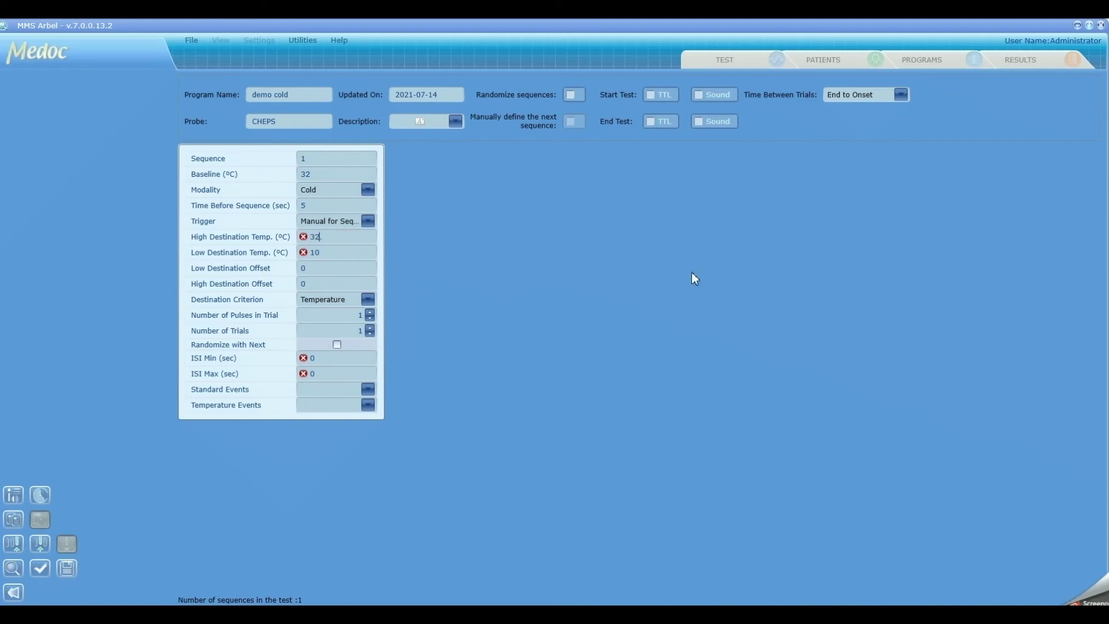
click(345, 251)
text(.)
Set 10 trials with an ISI minimum of 8 seconds and maximum of 12 seconds, and save and close the program.
click(349, 333)
text(0)
key(Tab)
key(Tab)
text(.)
text(8)
click(340, 372)
text(12)
click(360, 359)
click(68, 568)
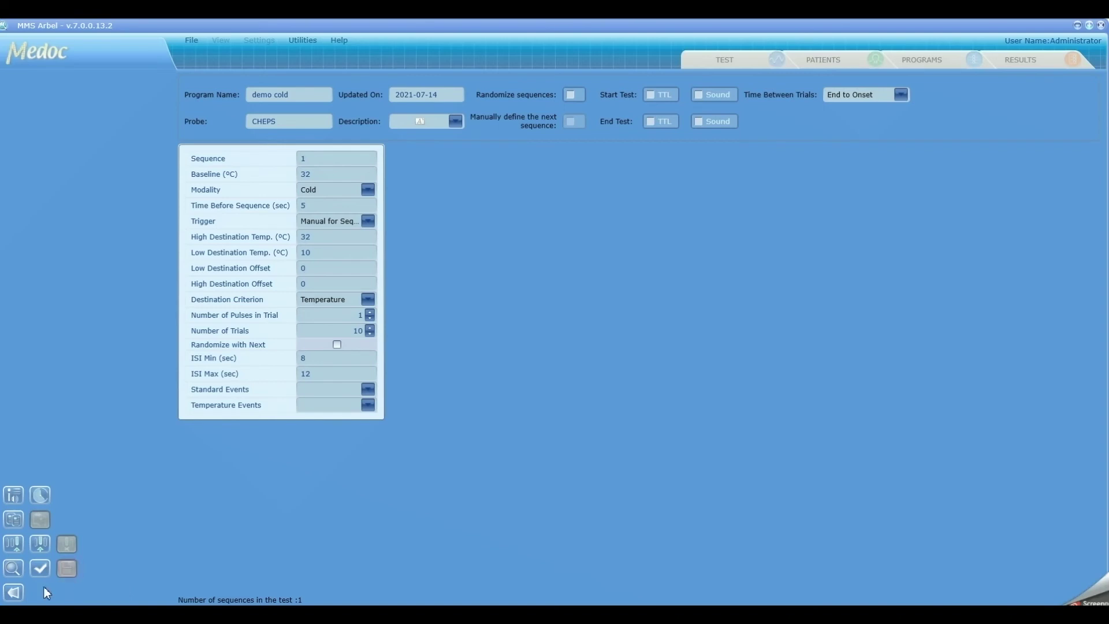
click(13, 593)
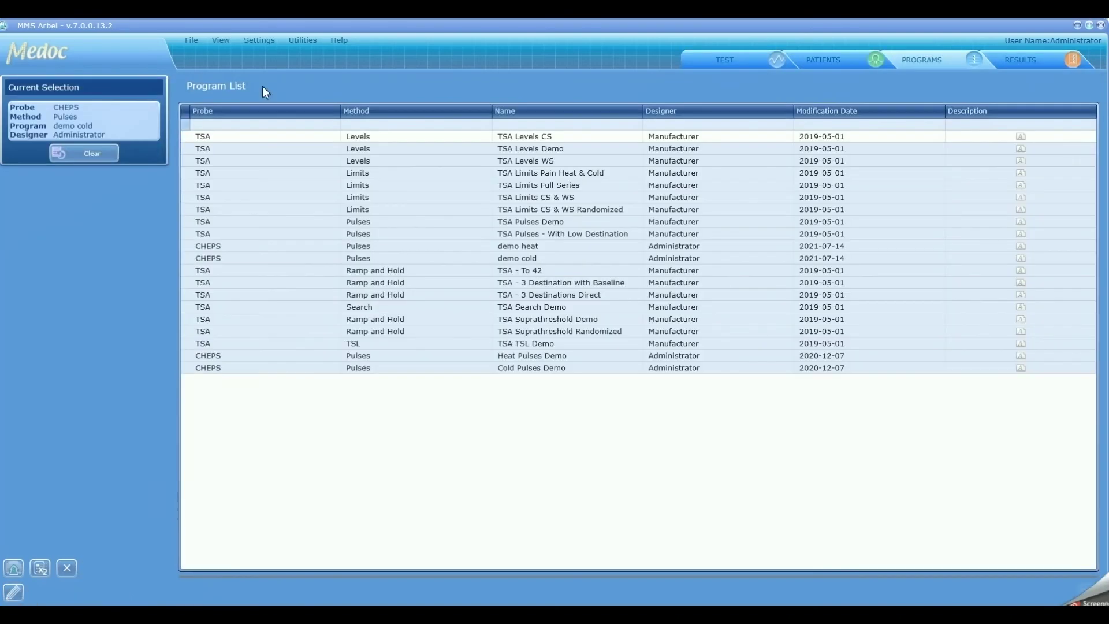
Select the demo cold program for the current patient and body site, and open the test screen.
click(736, 64)
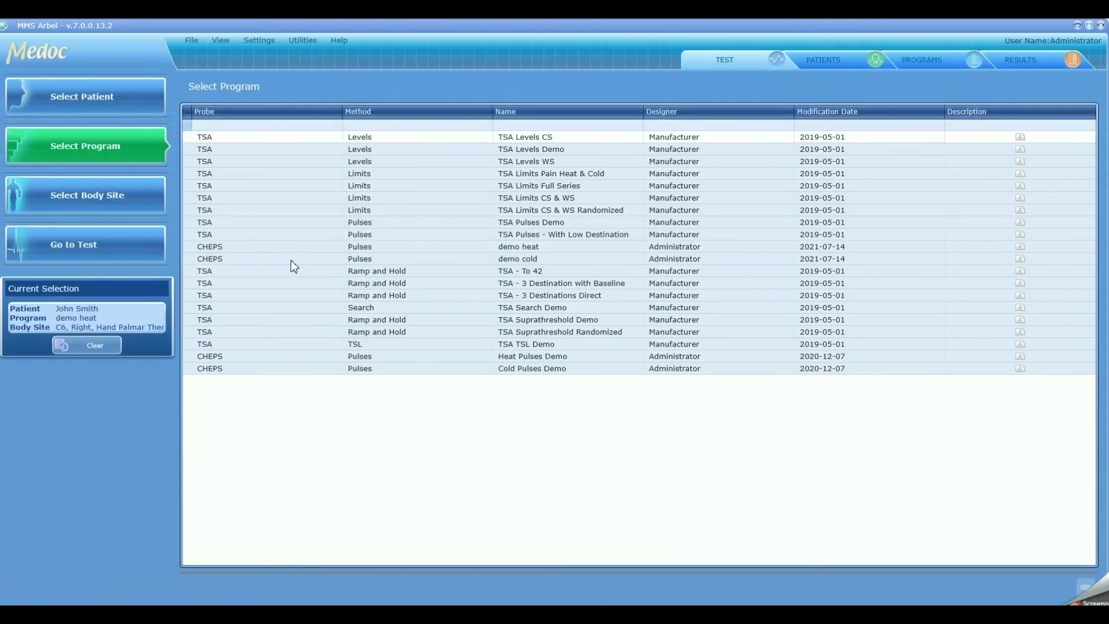
click(515, 259)
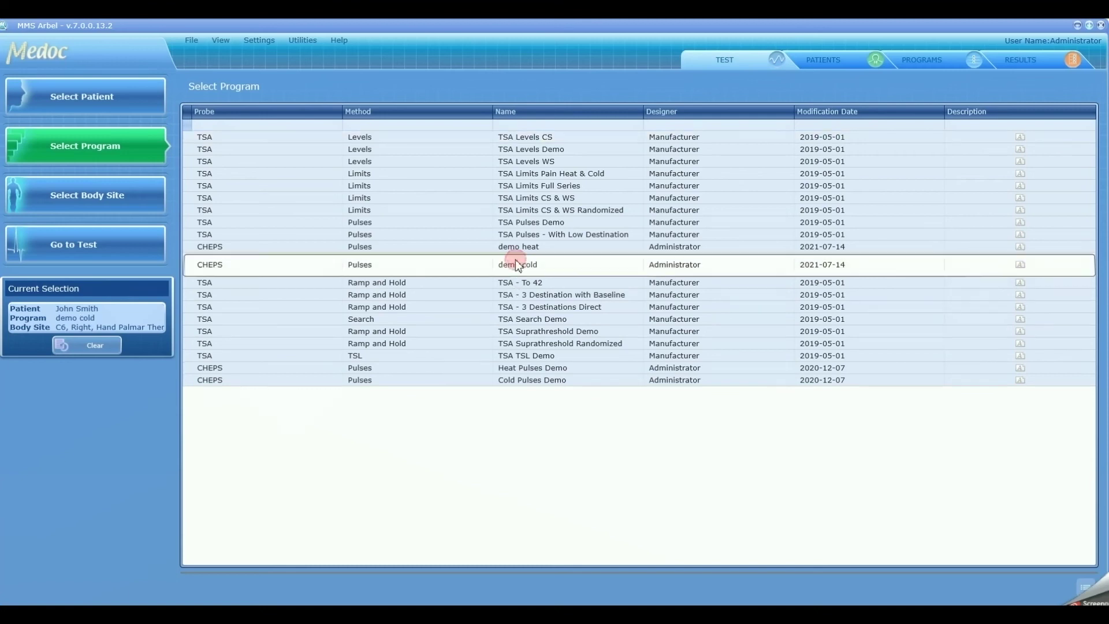
click(104, 242)
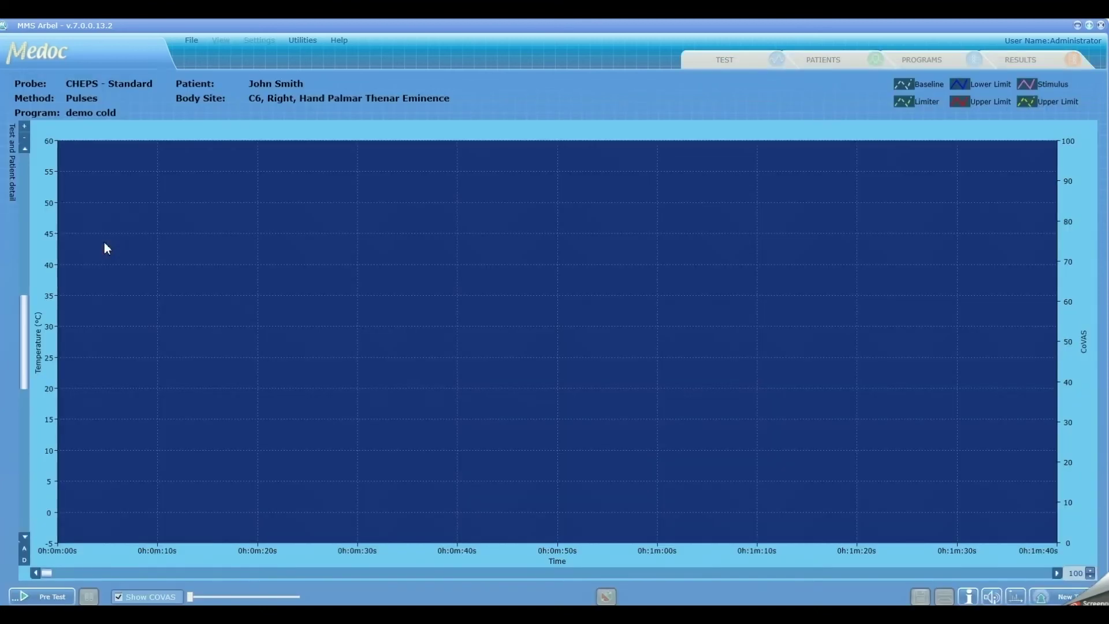
Run the pre-test, start the demo cold test, trigger the sequence, and stop it after the fourth pulse.
click(49, 594)
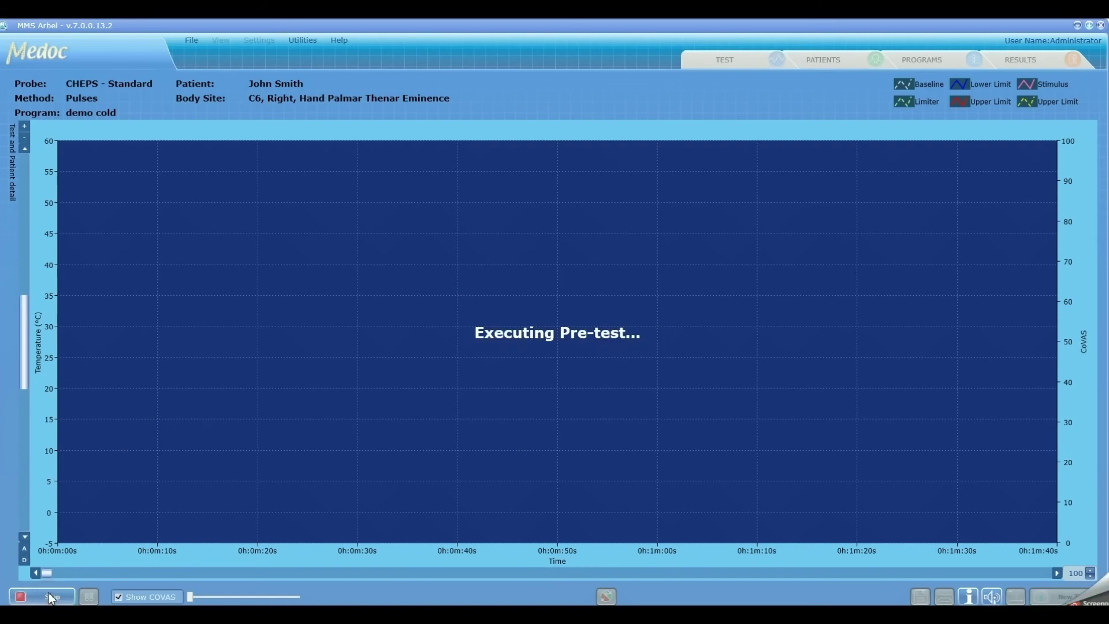
click(51, 597)
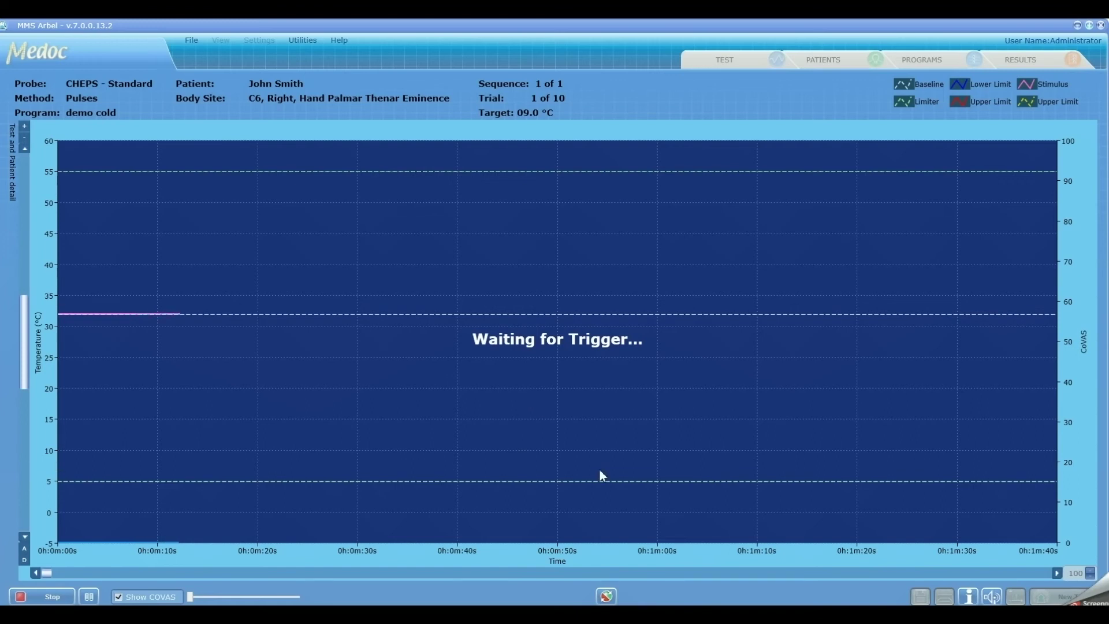
click(605, 596)
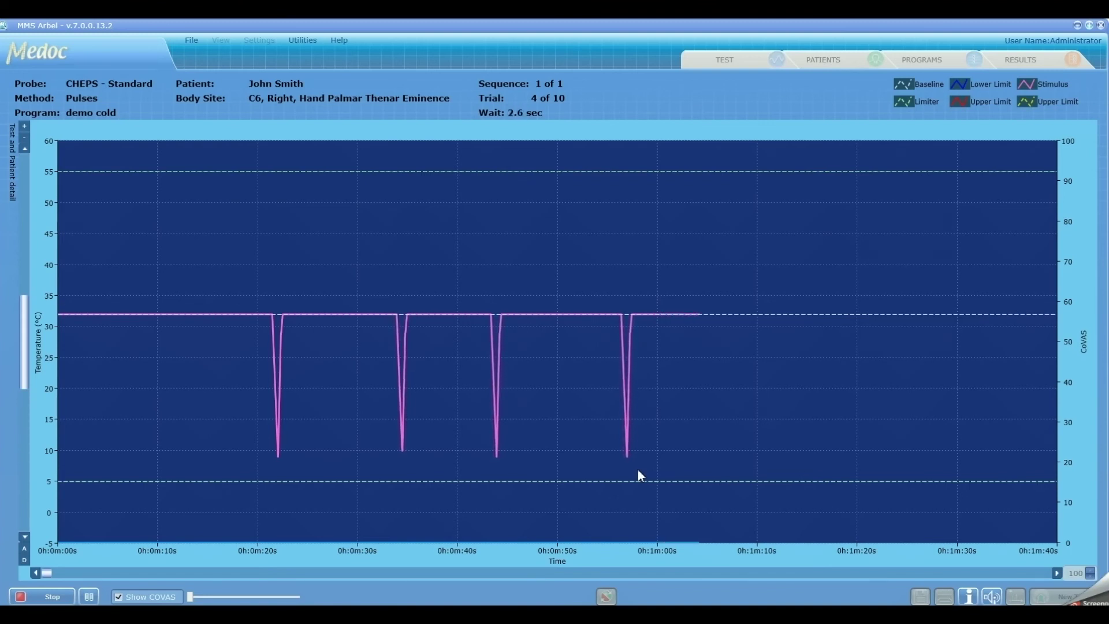
click(48, 598)
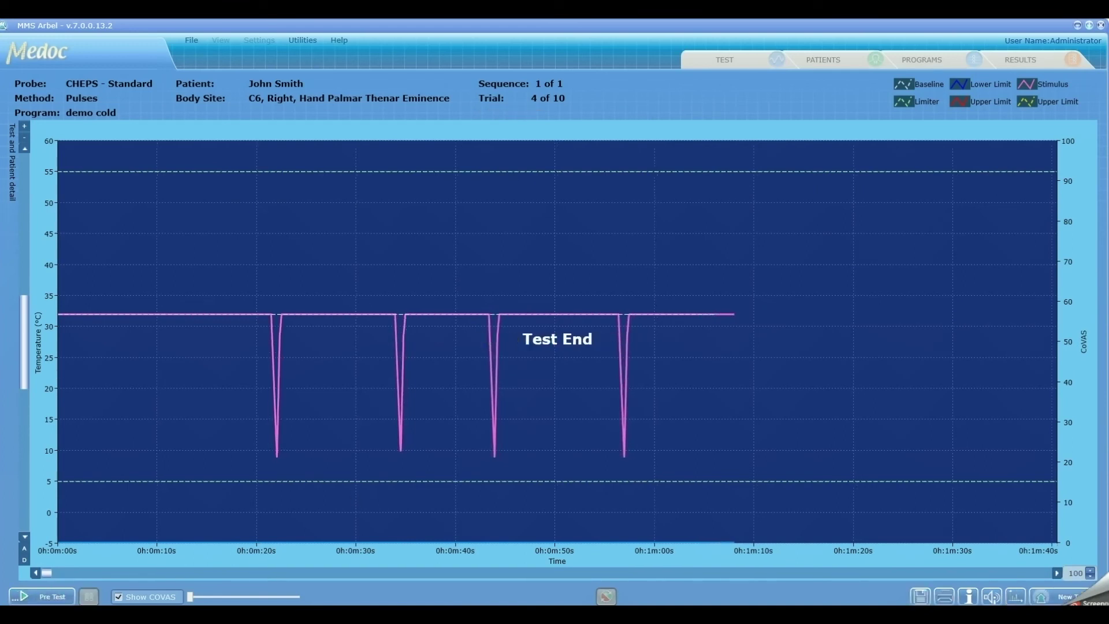
Open the program for editing without saving the test results, set the low destination offset to 1, and close the editor.
click(1016, 596)
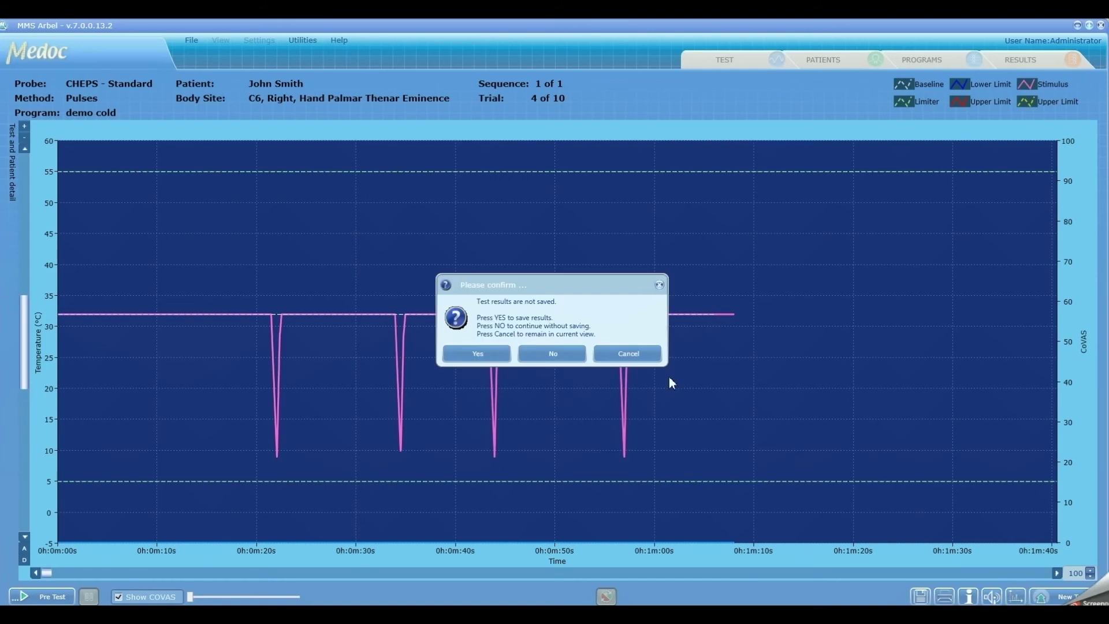
click(561, 351)
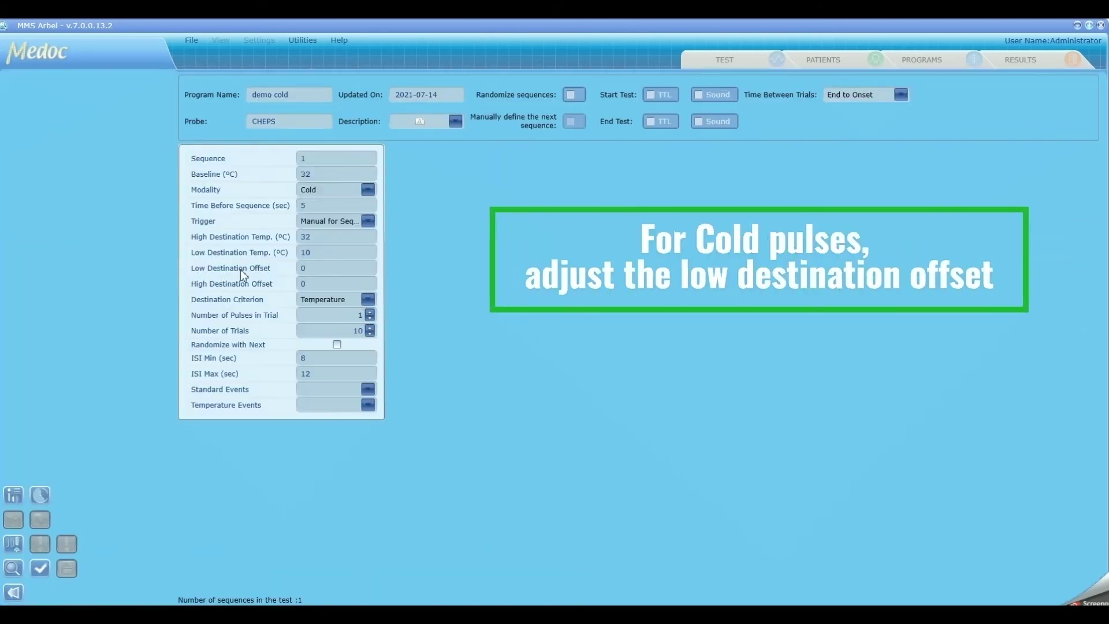
double_click(329, 268)
text(1.)
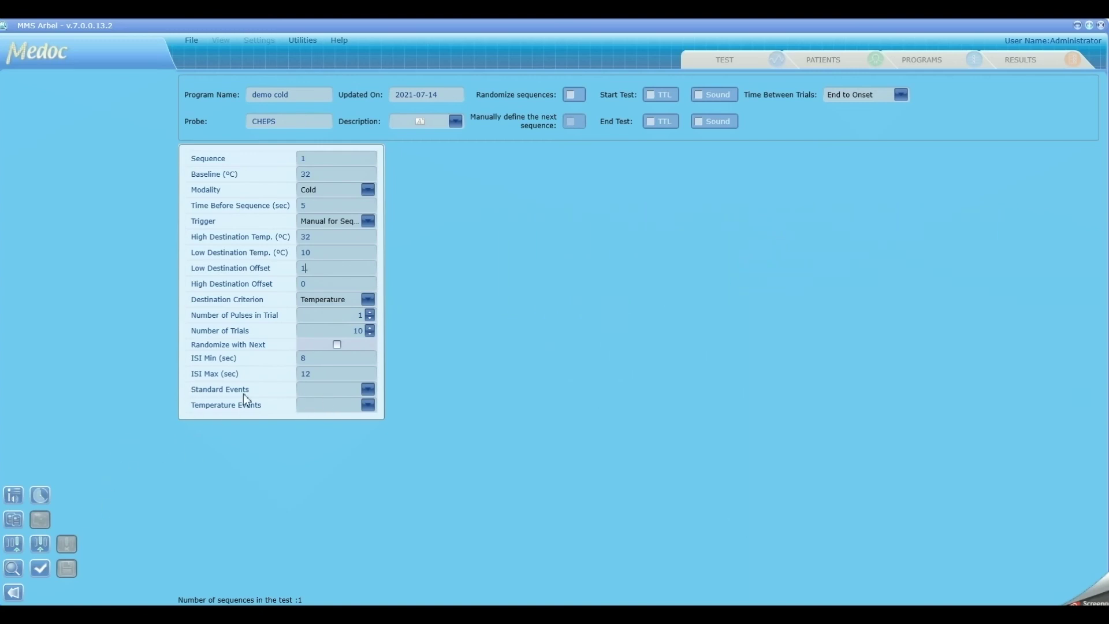
click(315, 284)
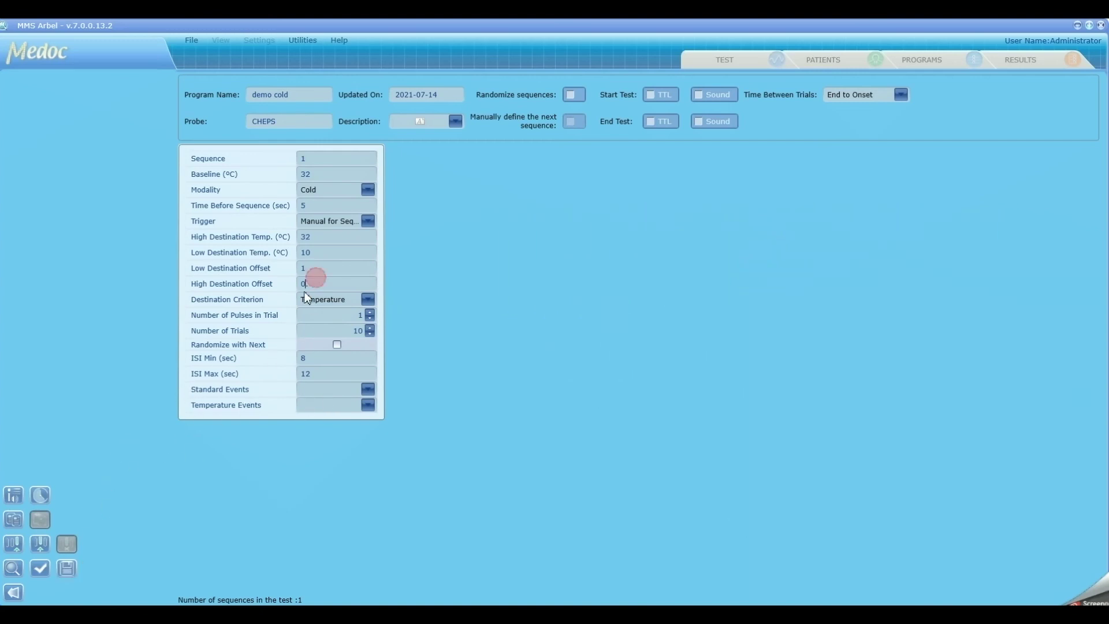
click(13, 592)
Rerun the pre-test and the demo cold test until the third trial, and leave it without saving the results.
click(41, 597)
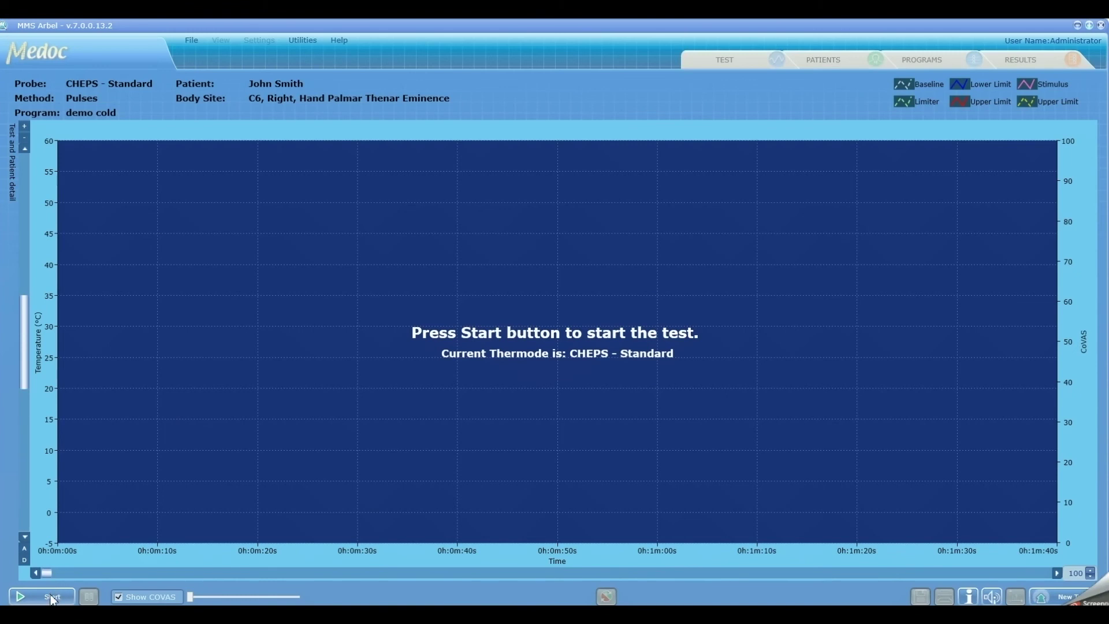
click(52, 598)
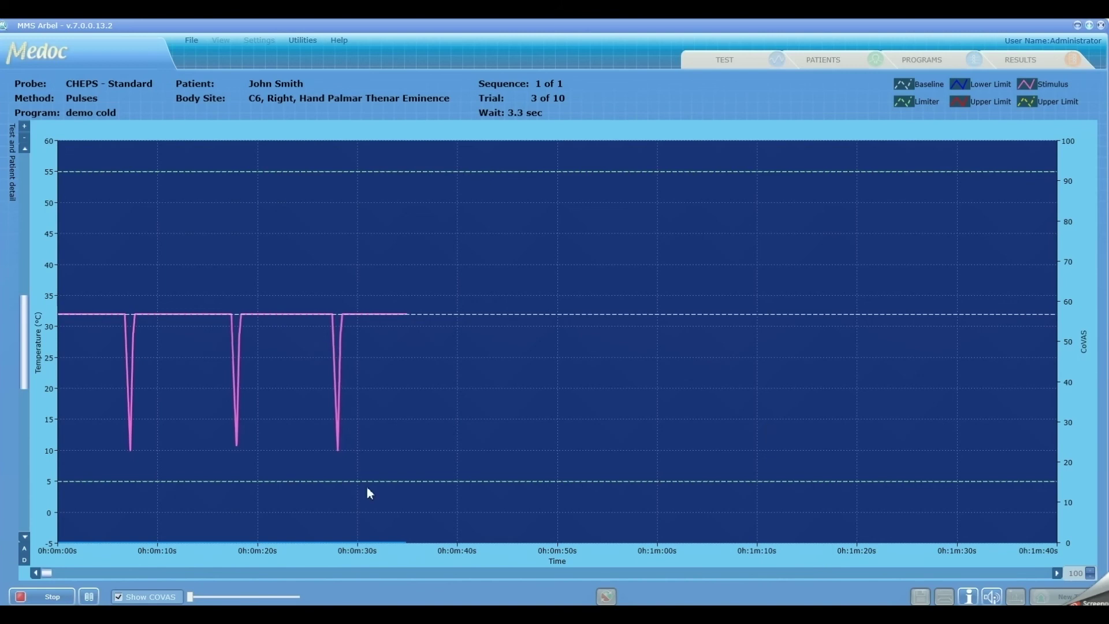
click(52, 597)
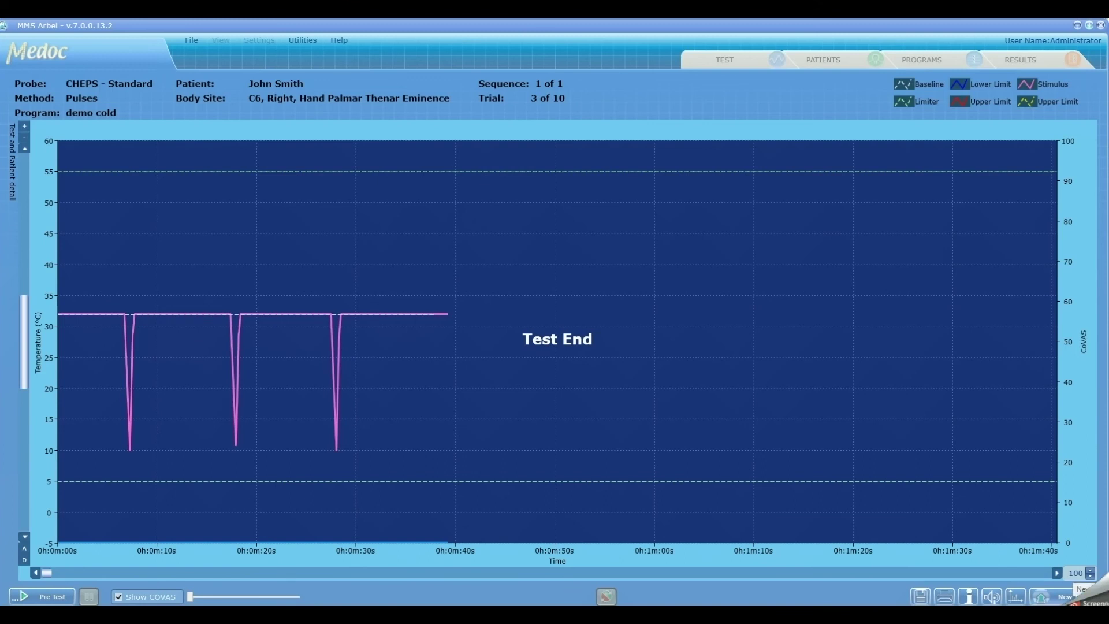
click(1068, 596)
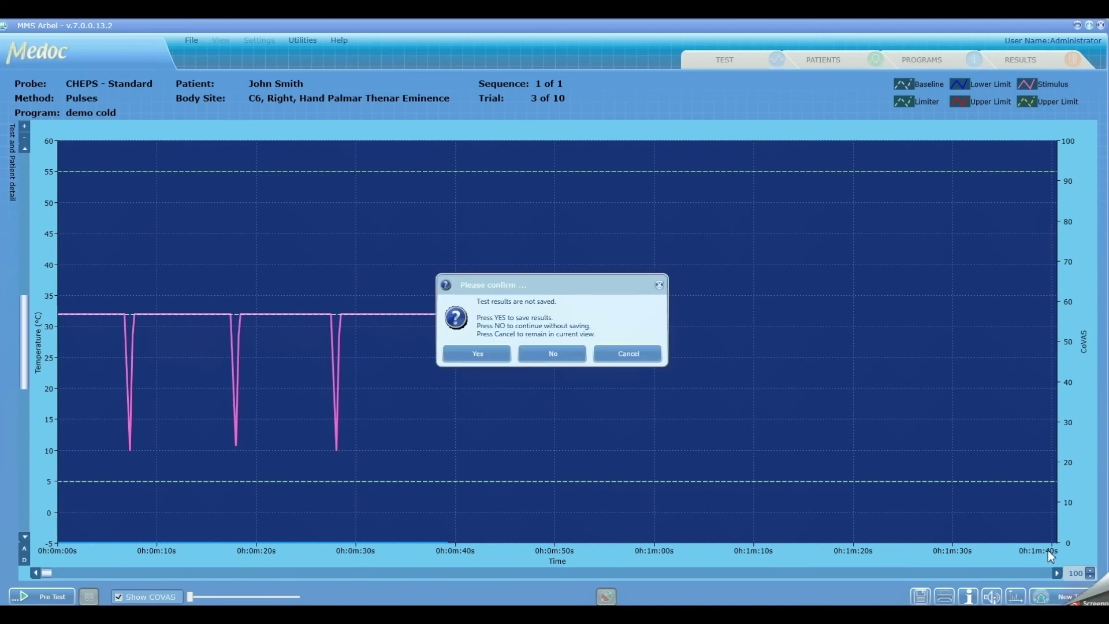
click(561, 355)
Open the demo cold program from the program list for editing and set its low destination offset to 1.
click(924, 58)
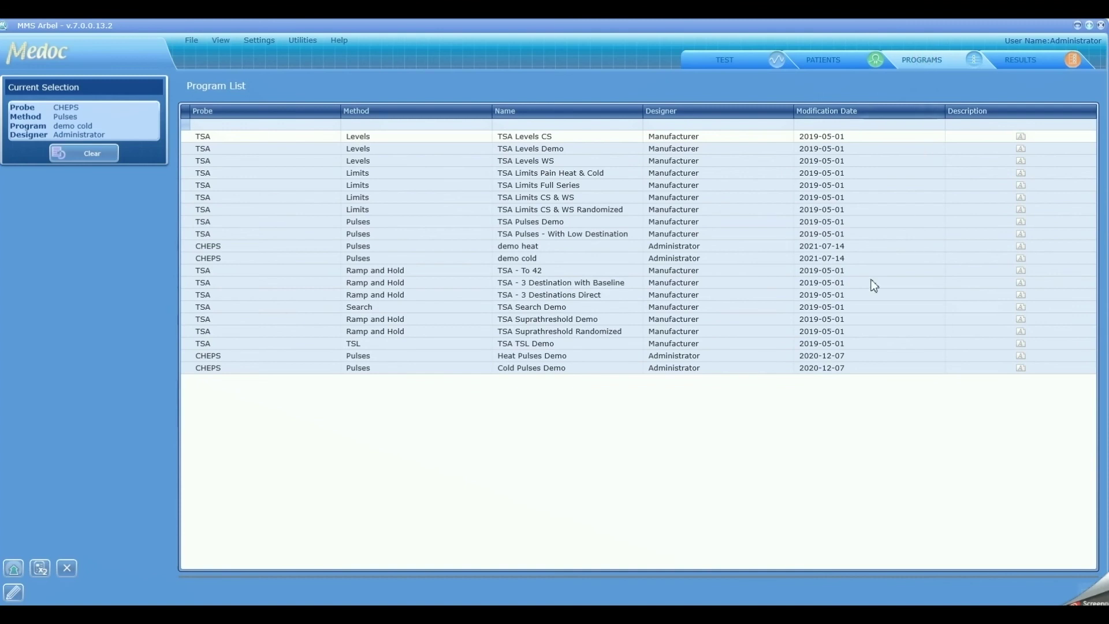
double_click(543, 260)
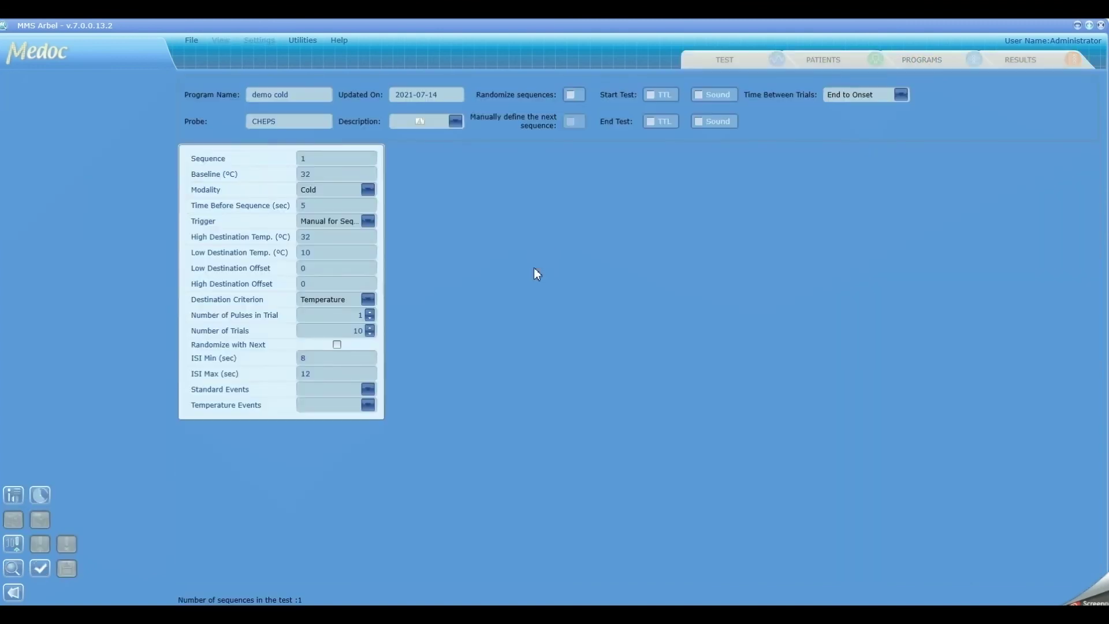
click(321, 270)
key(BackSpace)
text(1.)
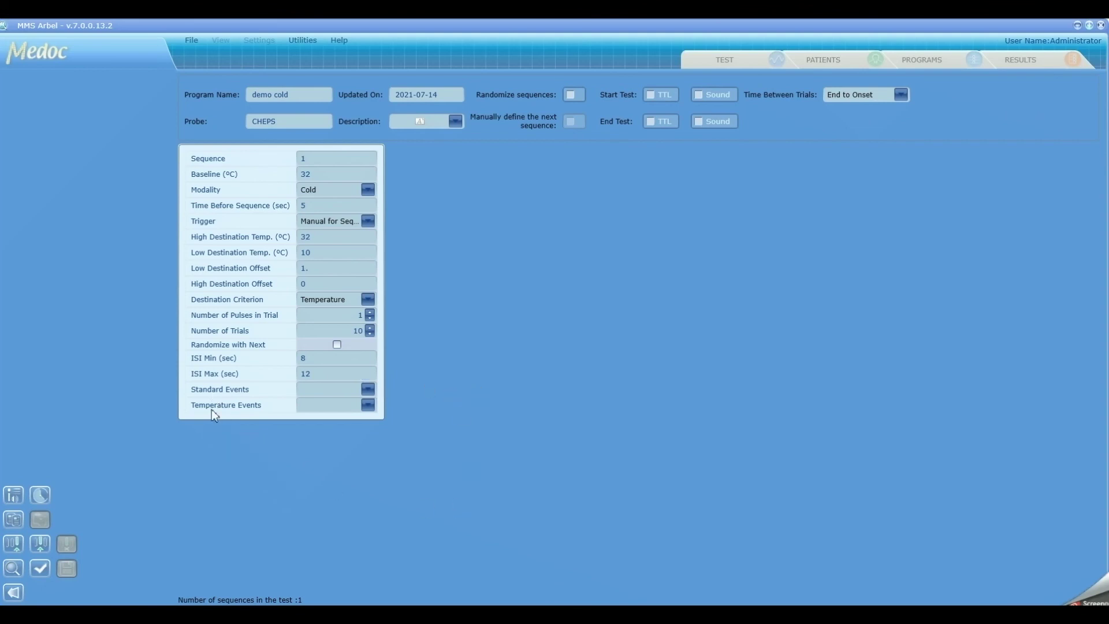
Enable the TTL output for the Onset 1 standard event, and save and close the demo cold program.
click(368, 389)
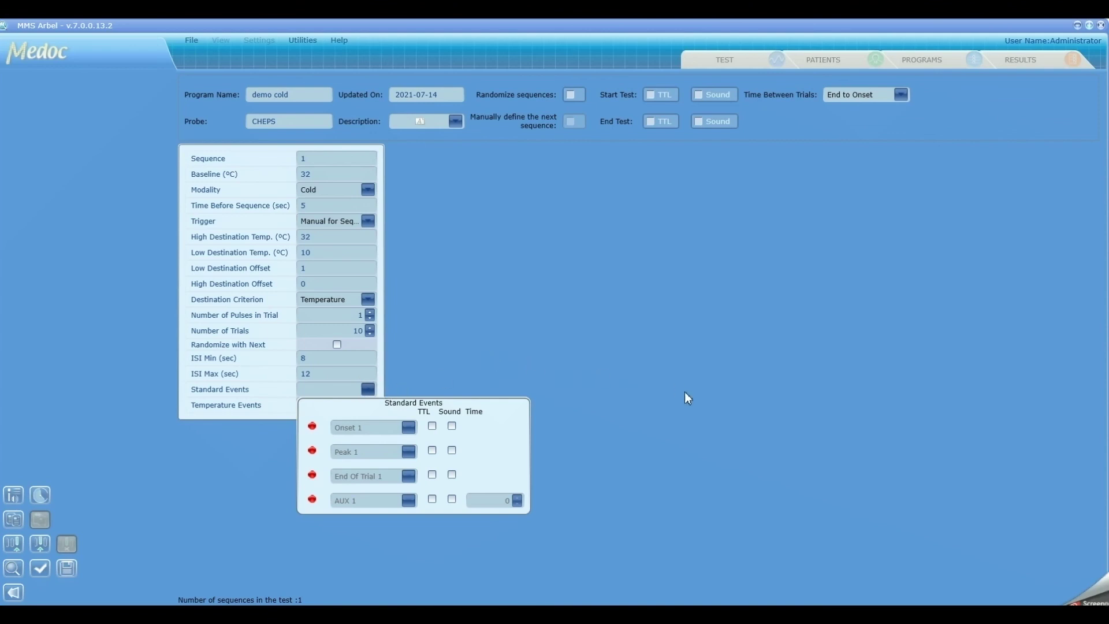
click(431, 427)
click(261, 415)
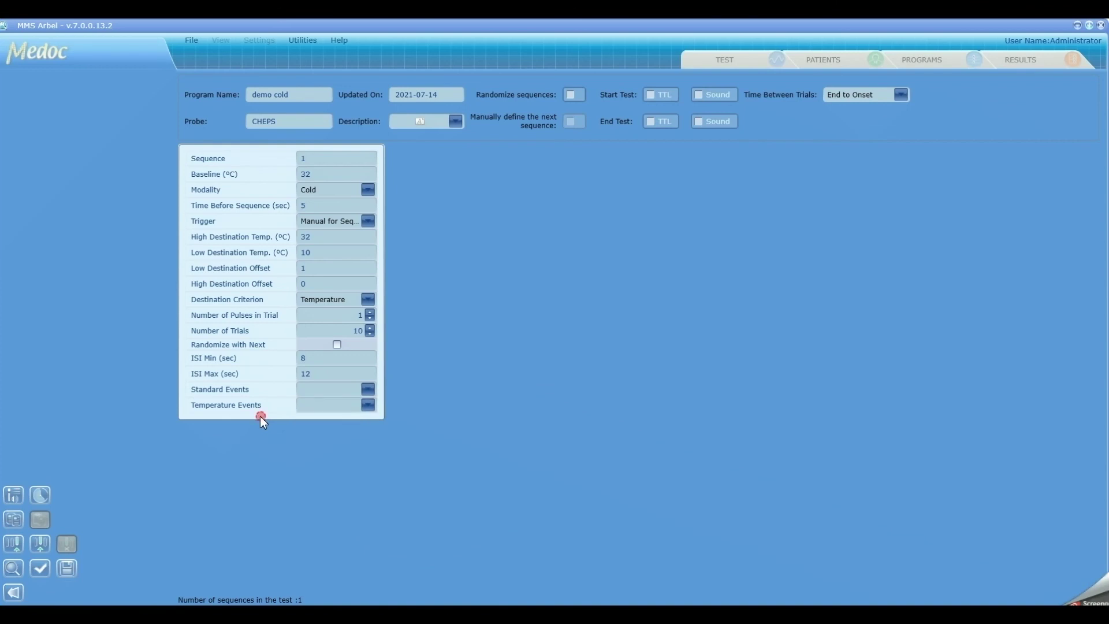
click(366, 403)
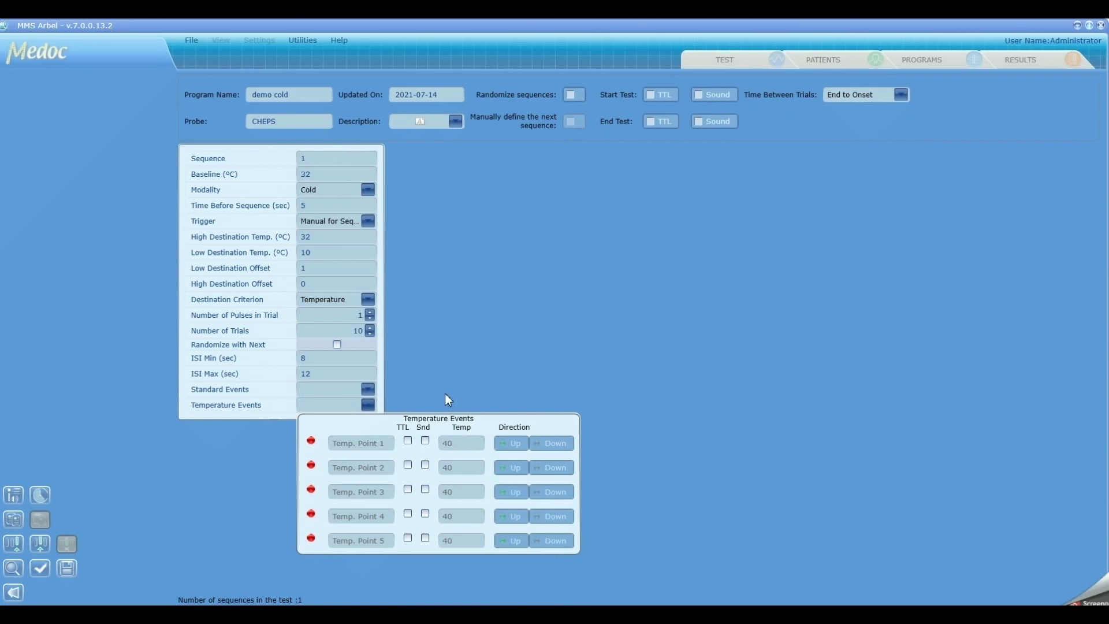
click(369, 388)
click(369, 389)
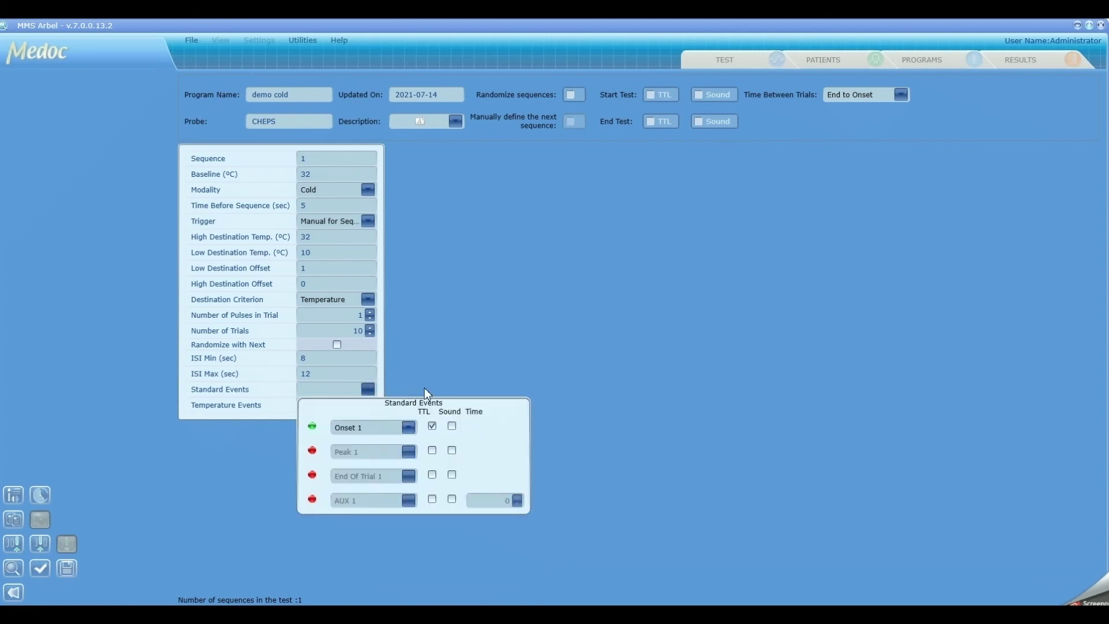
click(430, 354)
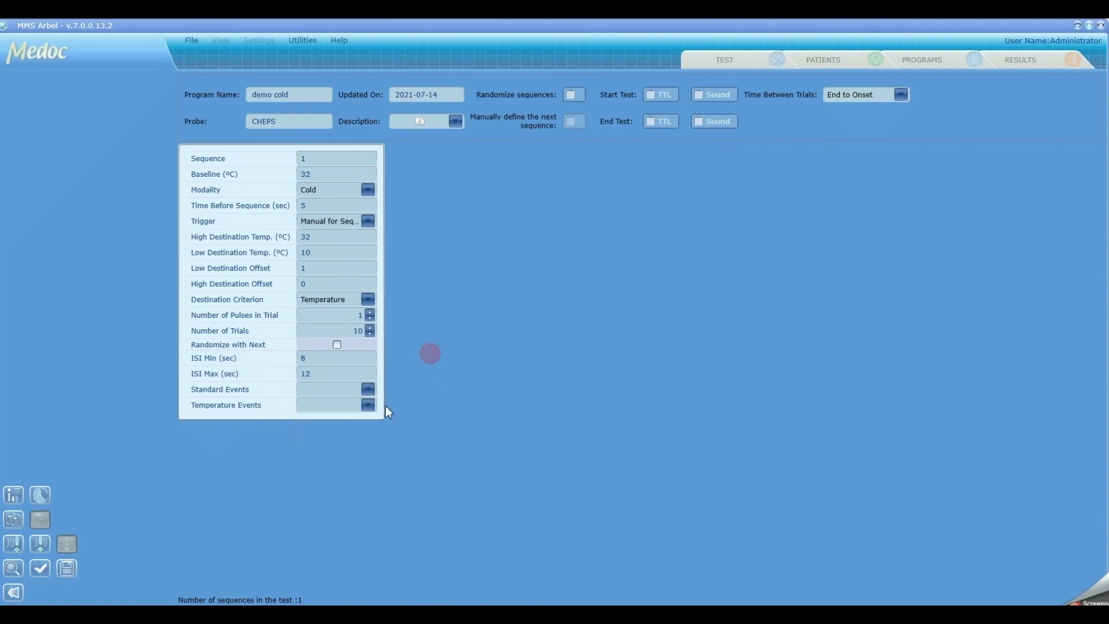
click(67, 569)
click(14, 593)
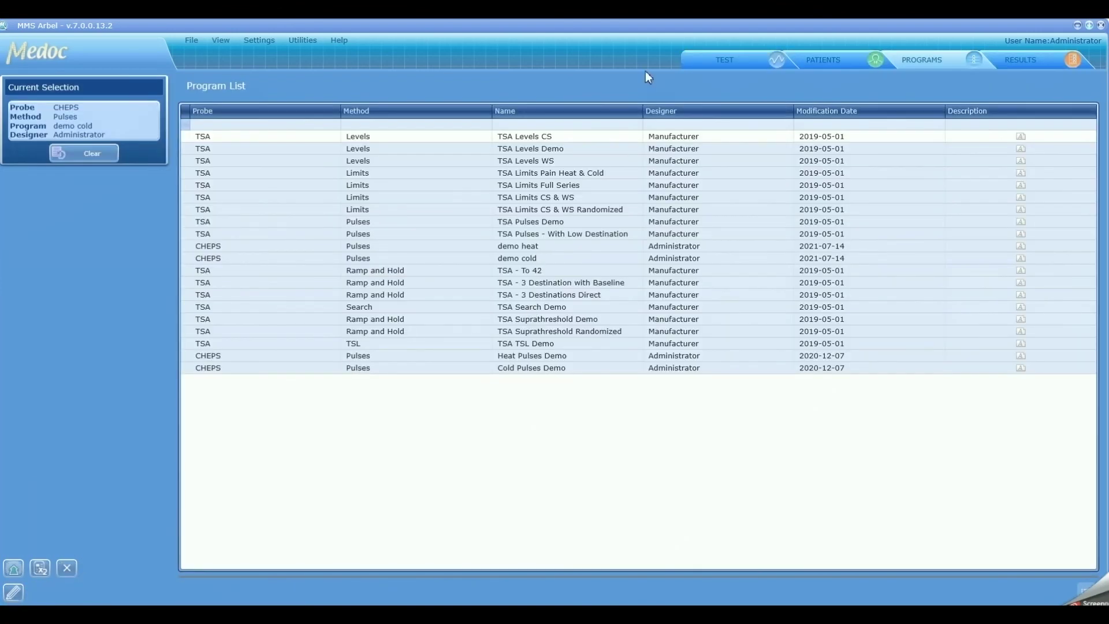
Open the test screen with the demo cold program, run the pre-test, and start the test.
click(716, 59)
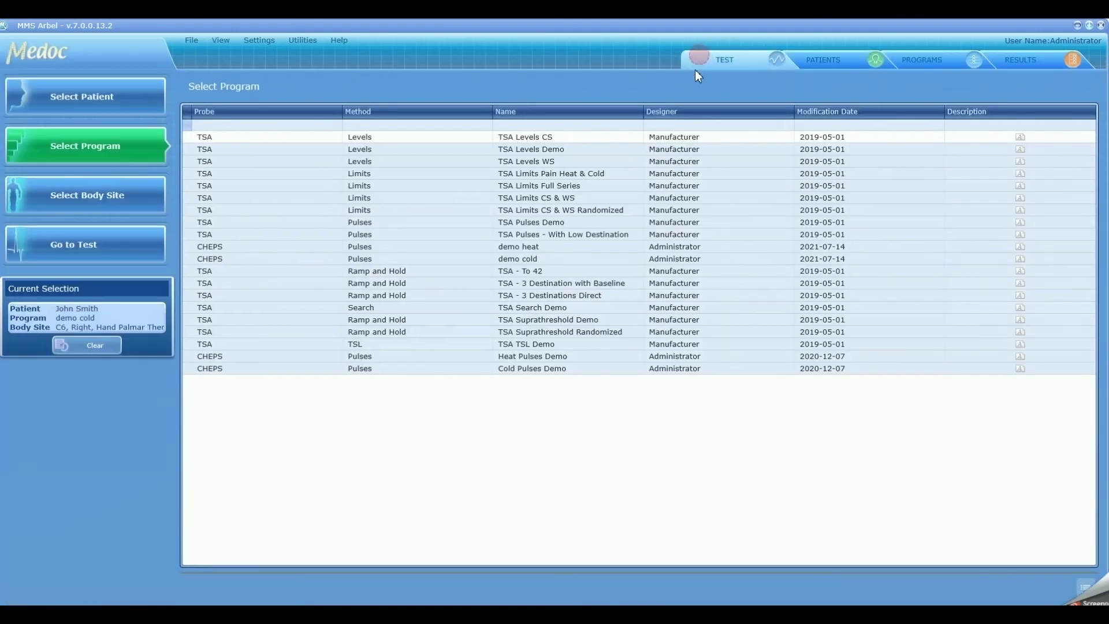
click(488, 261)
click(111, 254)
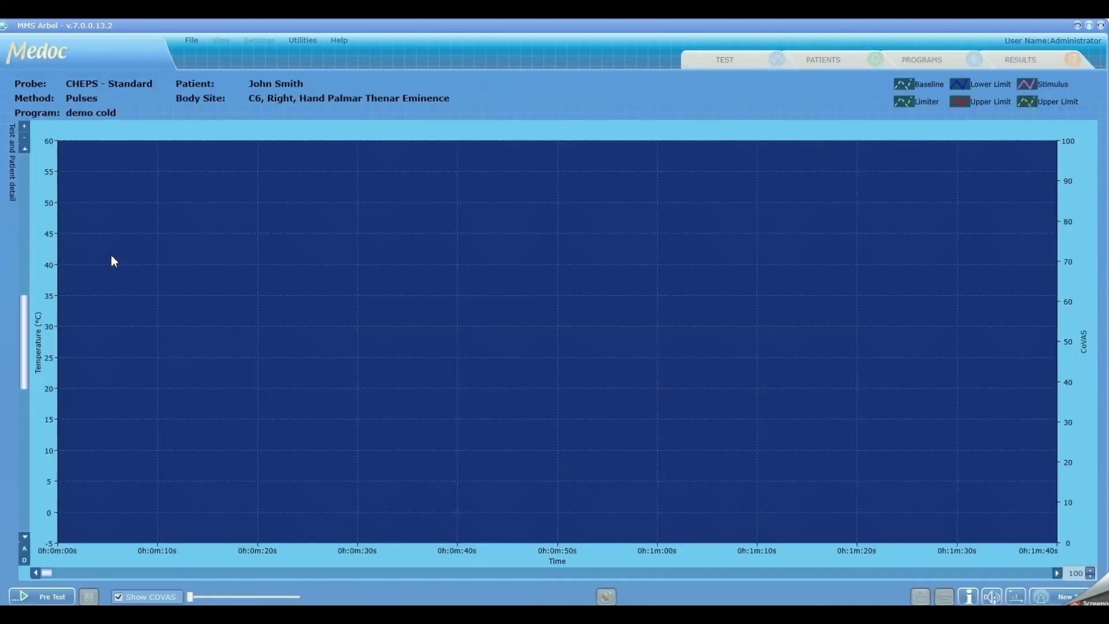
click(46, 596)
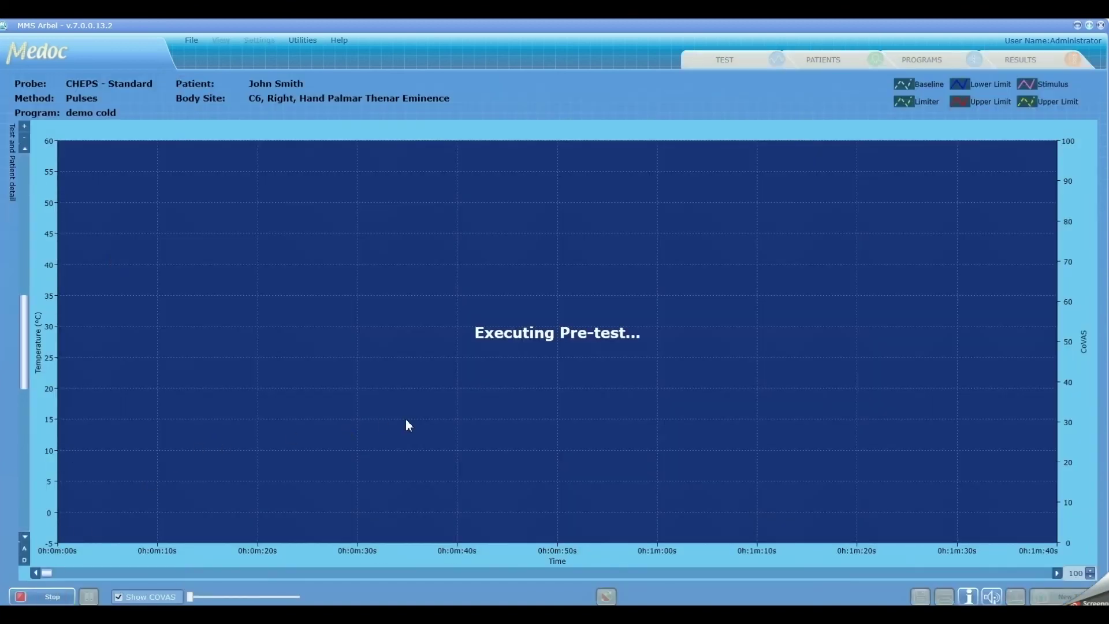
click(46, 596)
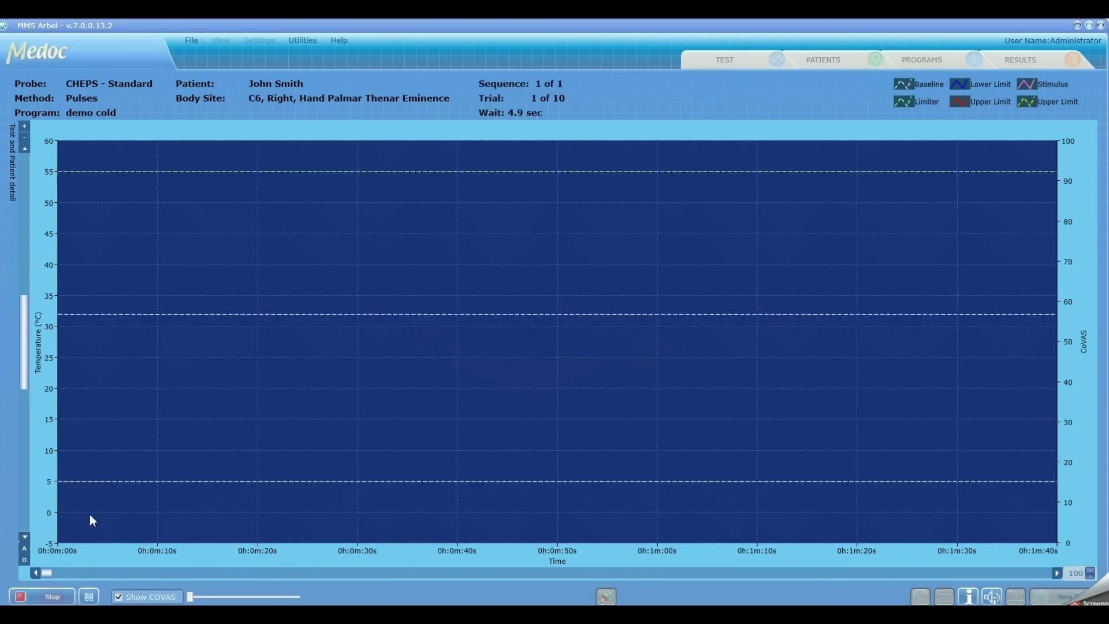